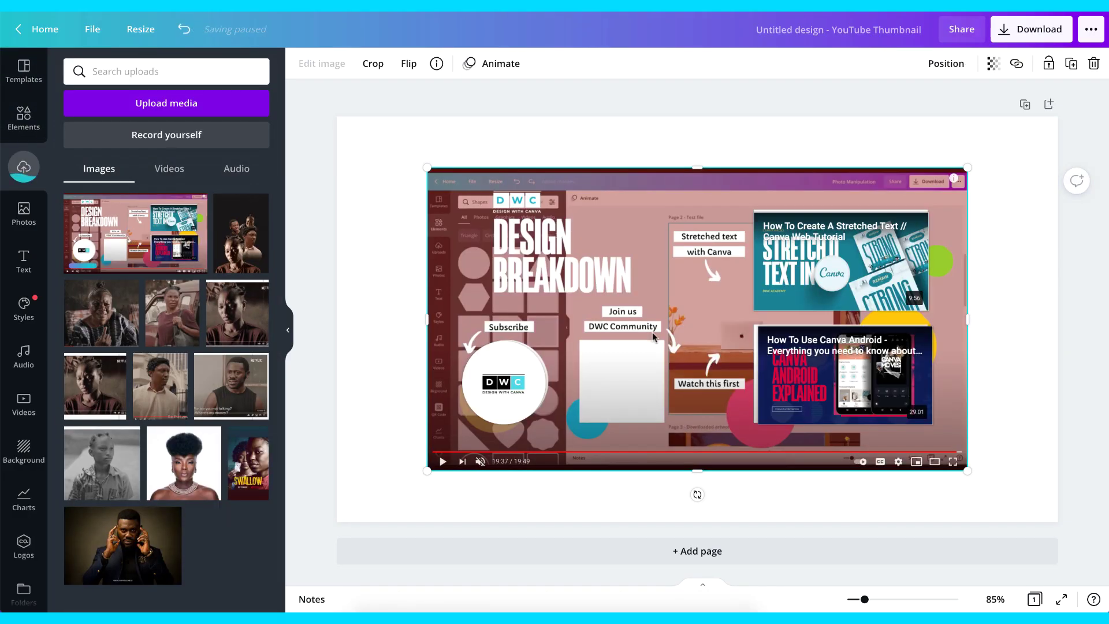
# Step: Move the end-screen screenshot to the top-left corner and stretch it to fill the page
pyautogui.moveTo(653, 331); pyautogui.dragTo(563, 281)
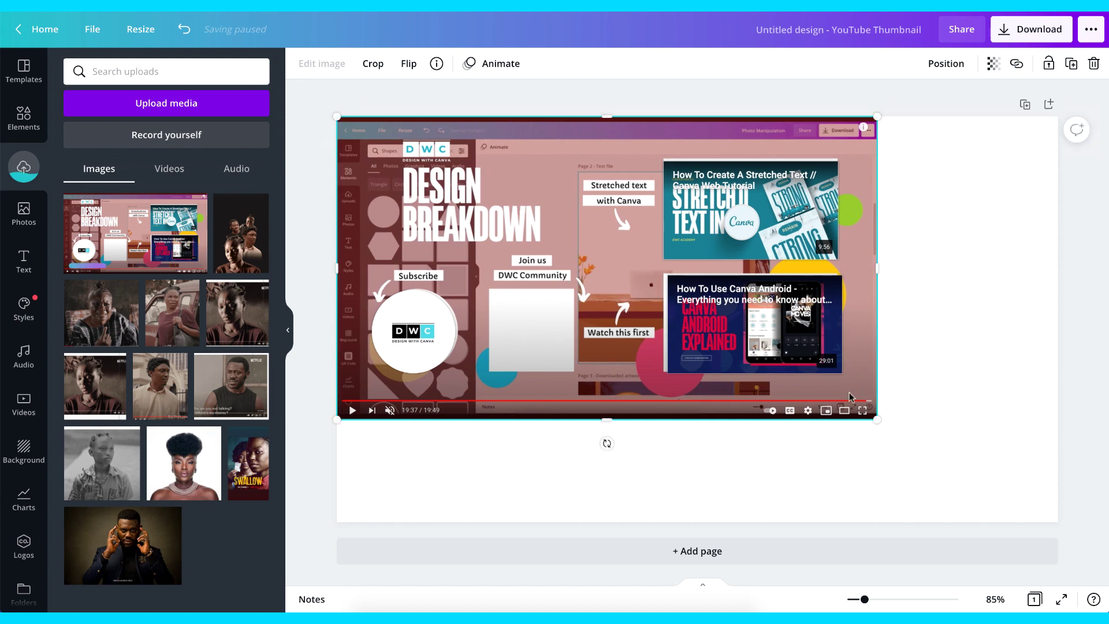
pyautogui.moveTo(876, 420); pyautogui.dragTo(1067, 522)
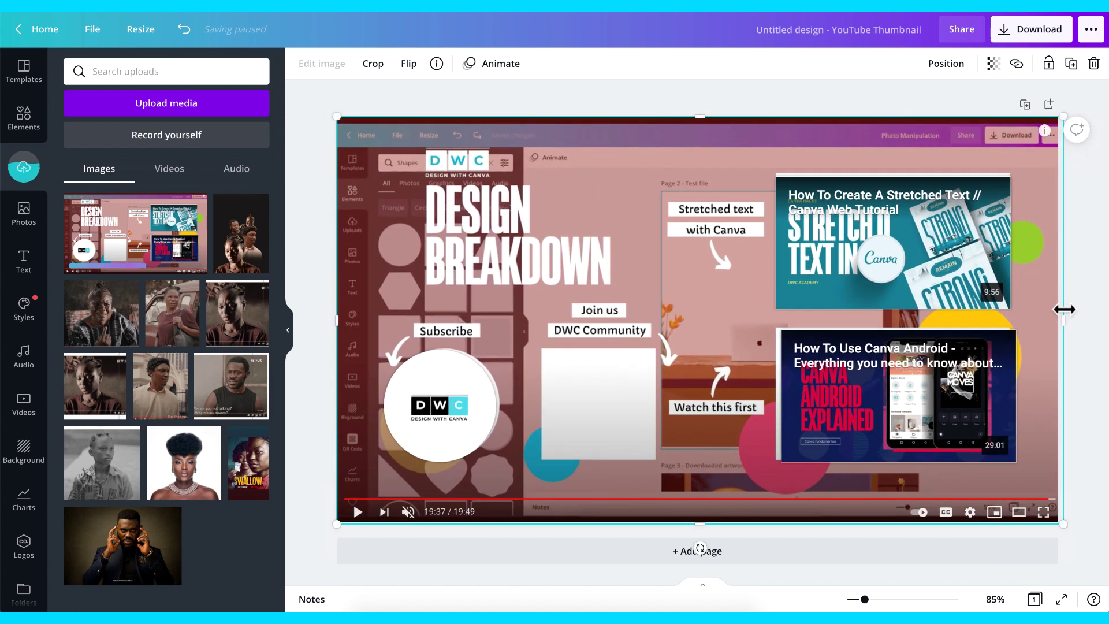
pyautogui.moveTo(1064, 311); pyautogui.dragTo(1055, 311)
# Step: Fade the screenshot to a transparency of 35
pyautogui.click(993, 64)
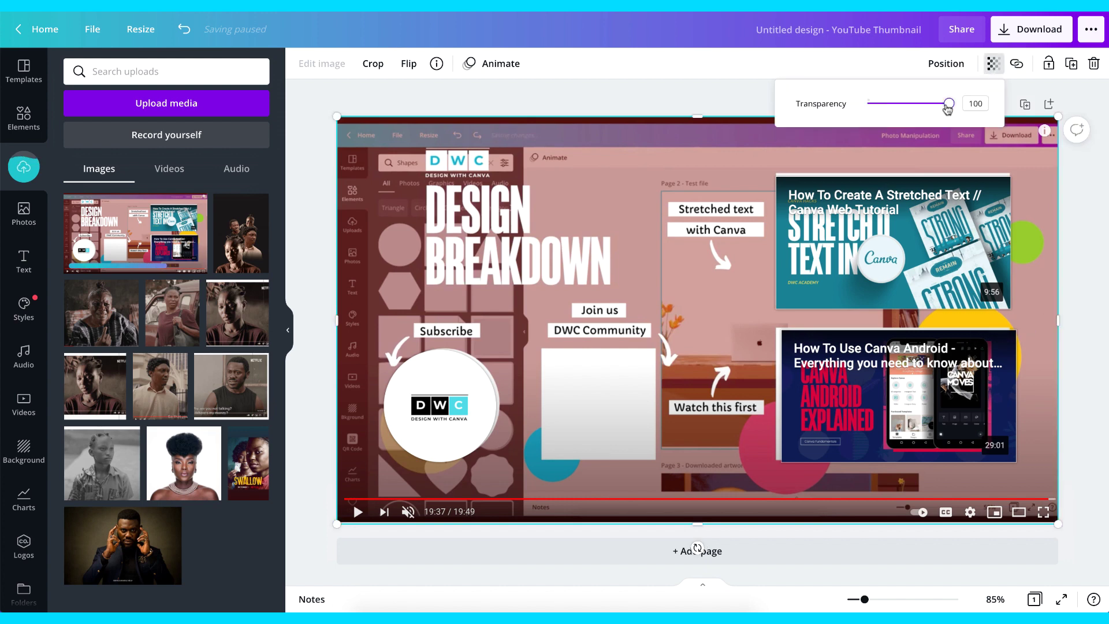
pyautogui.moveTo(946, 104); pyautogui.dragTo(895, 104)
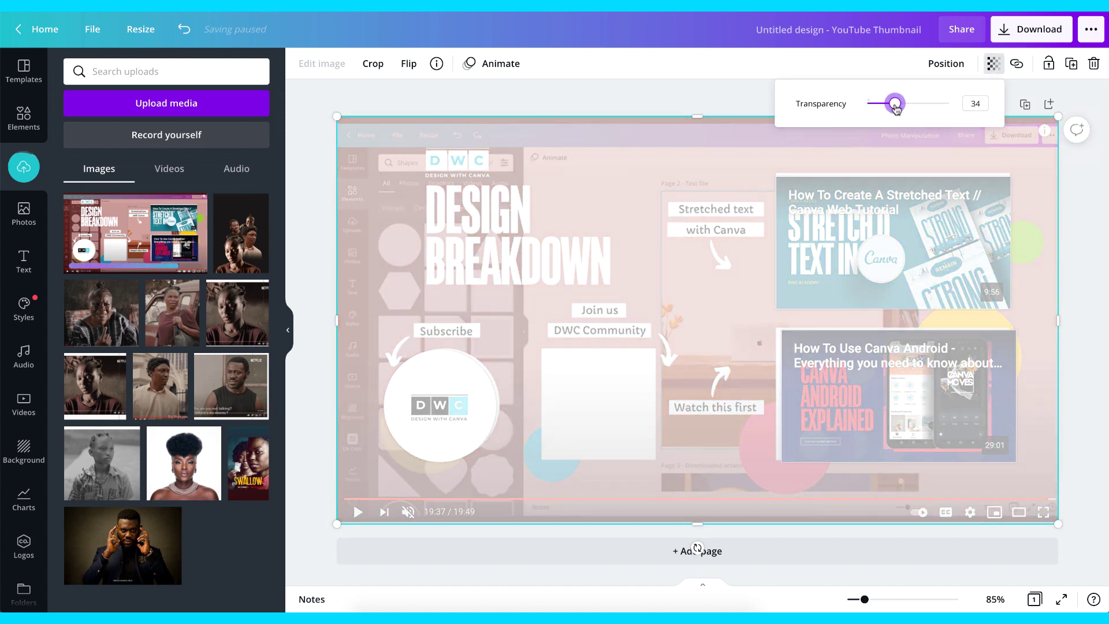
pyautogui.click(1076, 174)
pyautogui.click(906, 173)
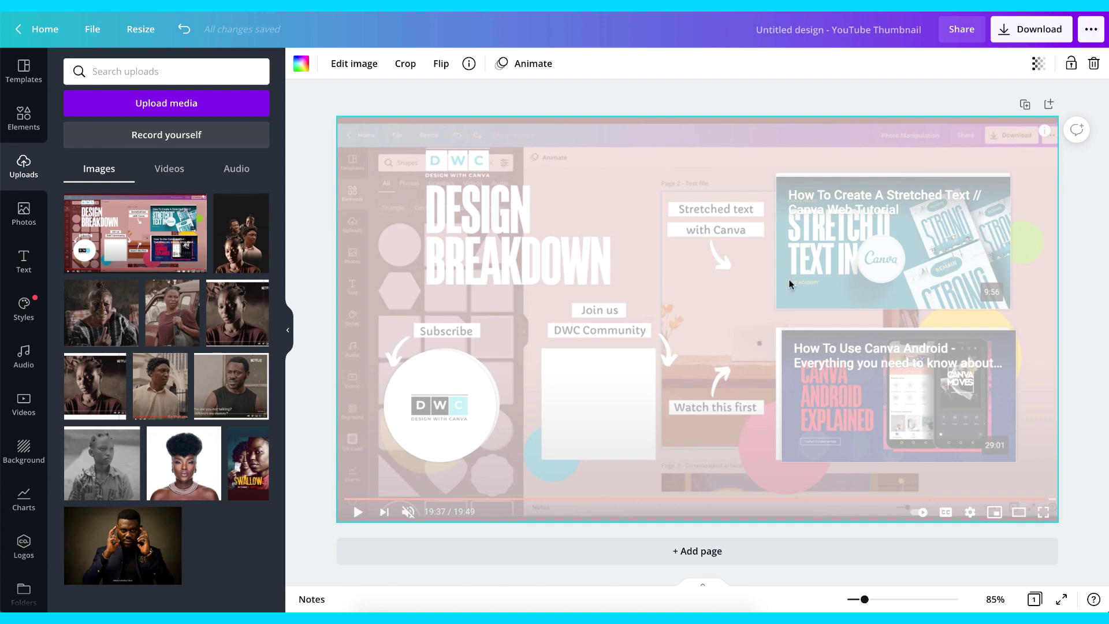
# Step: Add a black square over the top video thumbnail and duplicate it onto the lower one
pyautogui.click(24, 117)
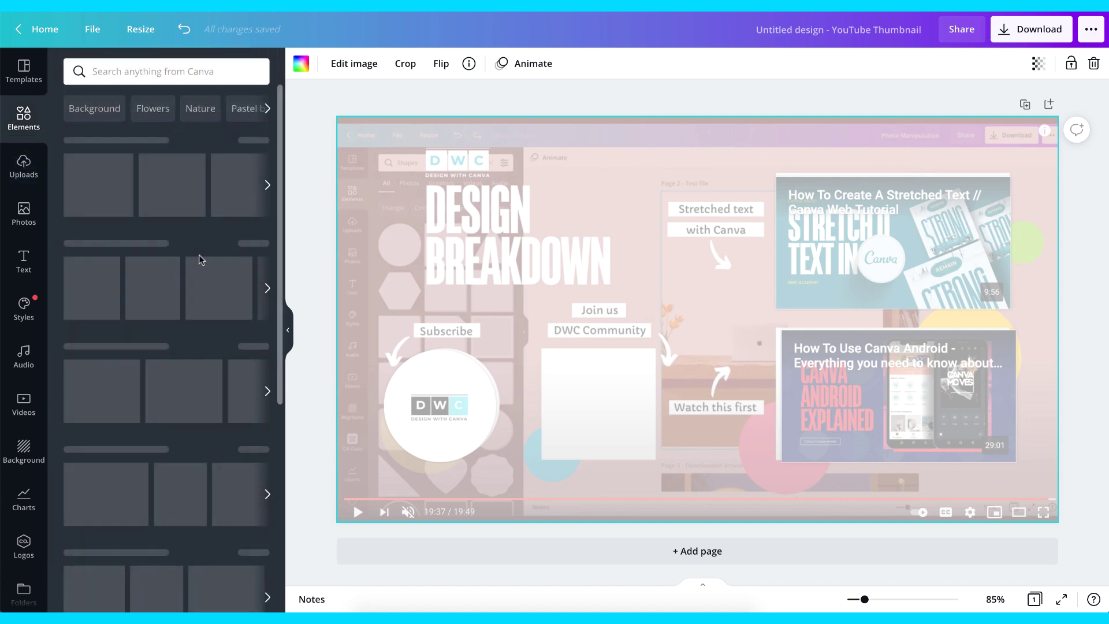
pyautogui.click(92, 181)
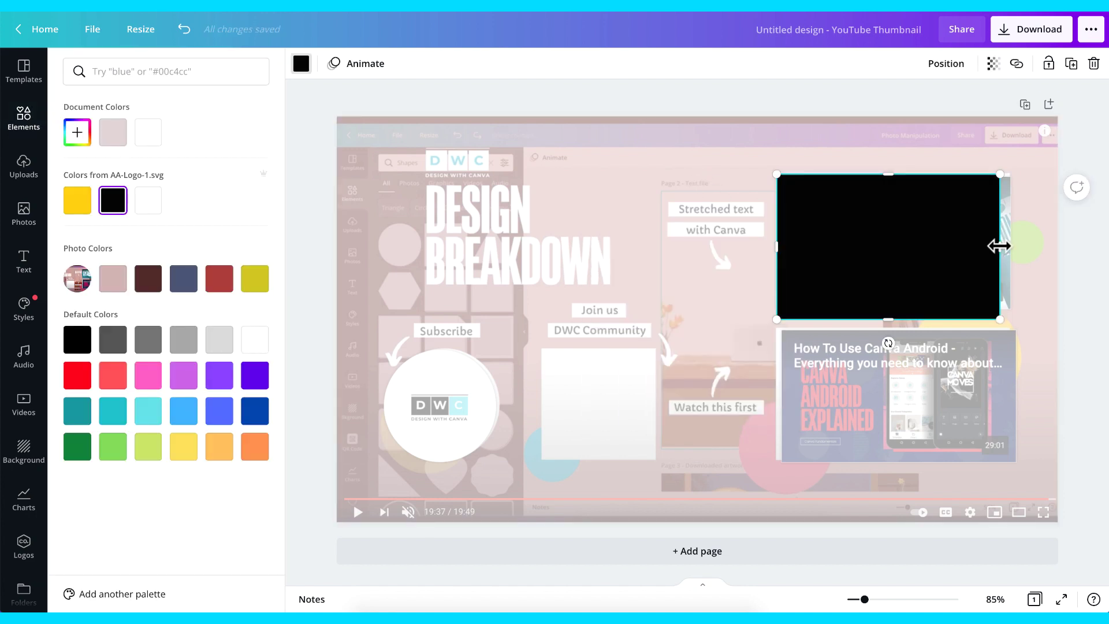
pyautogui.moveTo(1000, 246); pyautogui.dragTo(1009, 246)
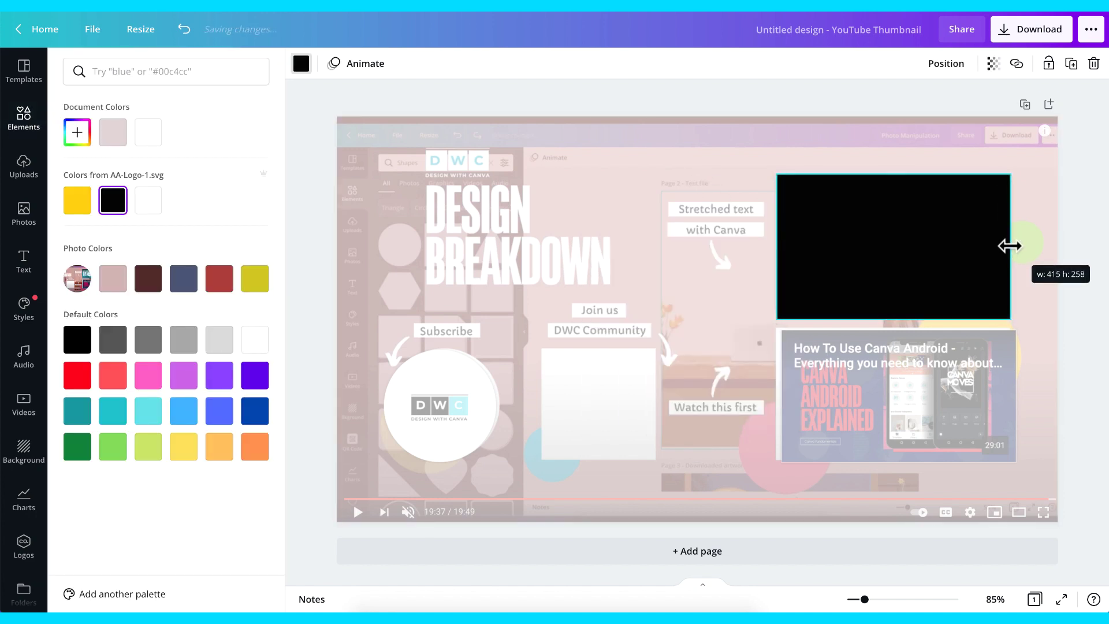
pyautogui.click(870, 217)
pyautogui.hotkey('ctrl', 'd')
pyautogui.moveTo(869, 216); pyautogui.dragTo(872, 367)
pyautogui.click(670, 284)
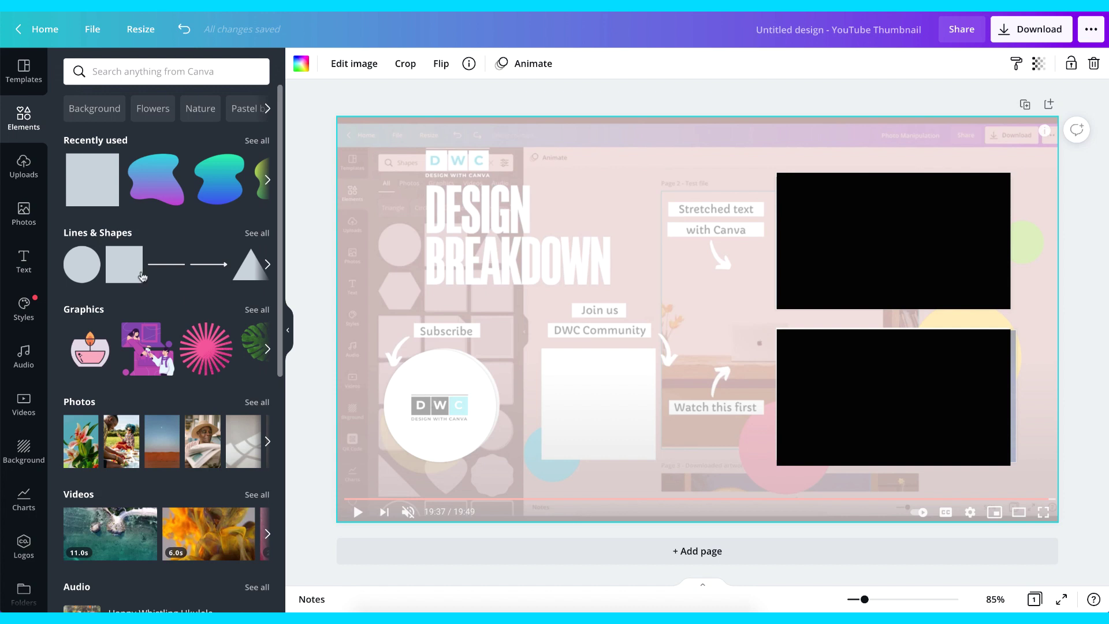
# Step: Add a dark circle and size it over the Subscribe logo
pyautogui.click(82, 266)
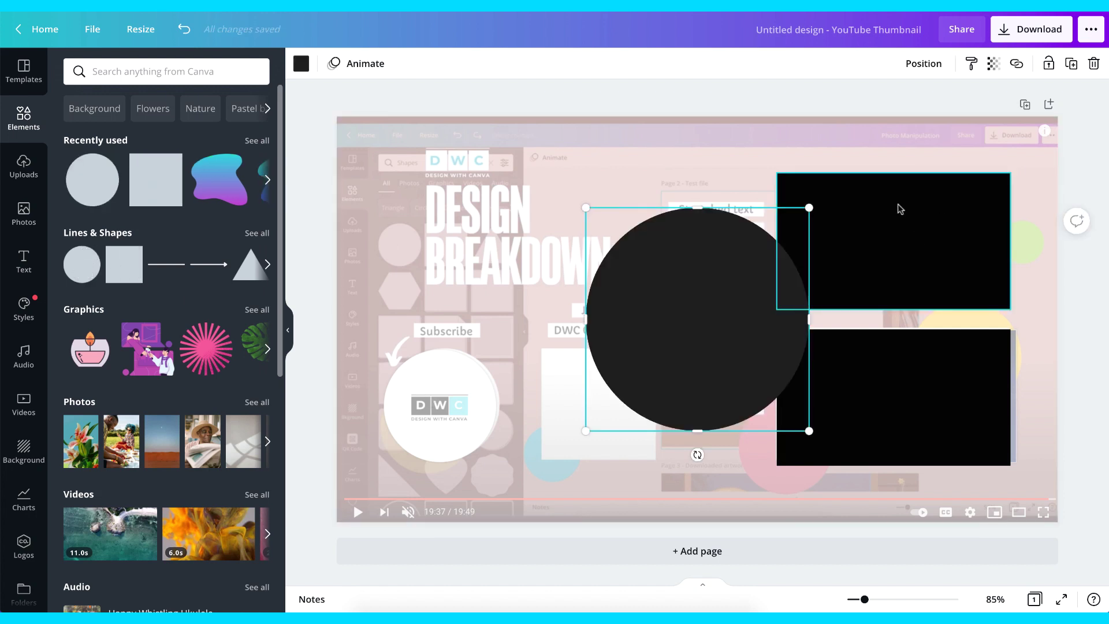
pyautogui.moveTo(808, 208); pyautogui.dragTo(732, 322)
pyautogui.moveTo(656, 354); pyautogui.dragTo(434, 401)
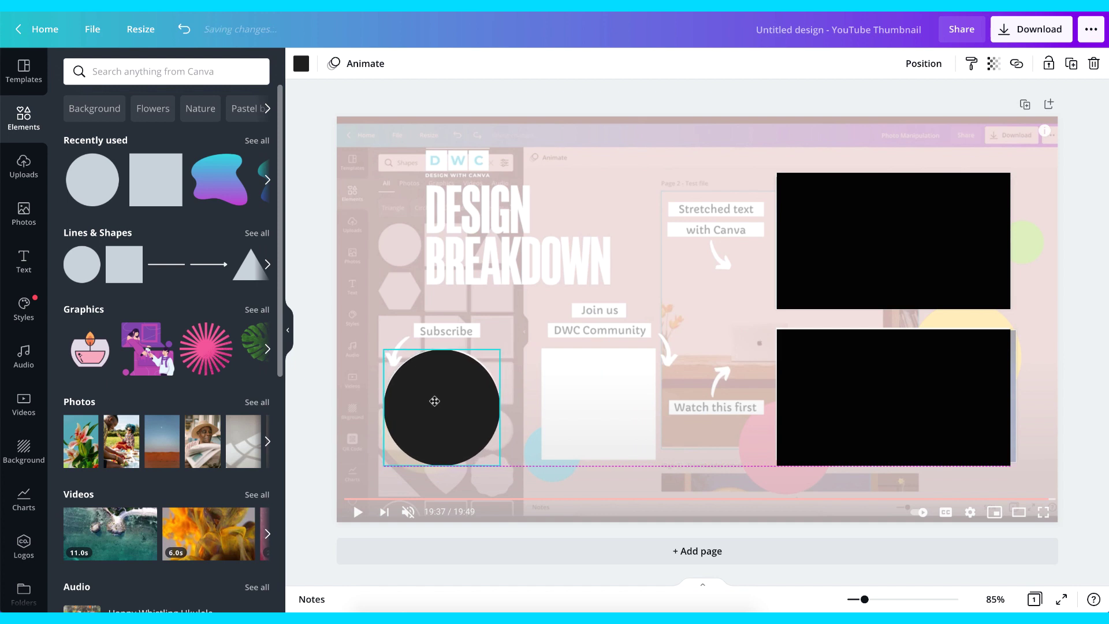
pyautogui.moveTo(500, 349)
pyautogui.mouseDown()
pyautogui.moveTo(492, 356)
pyautogui.moveTo(508, 337)
pyautogui.mouseUp()
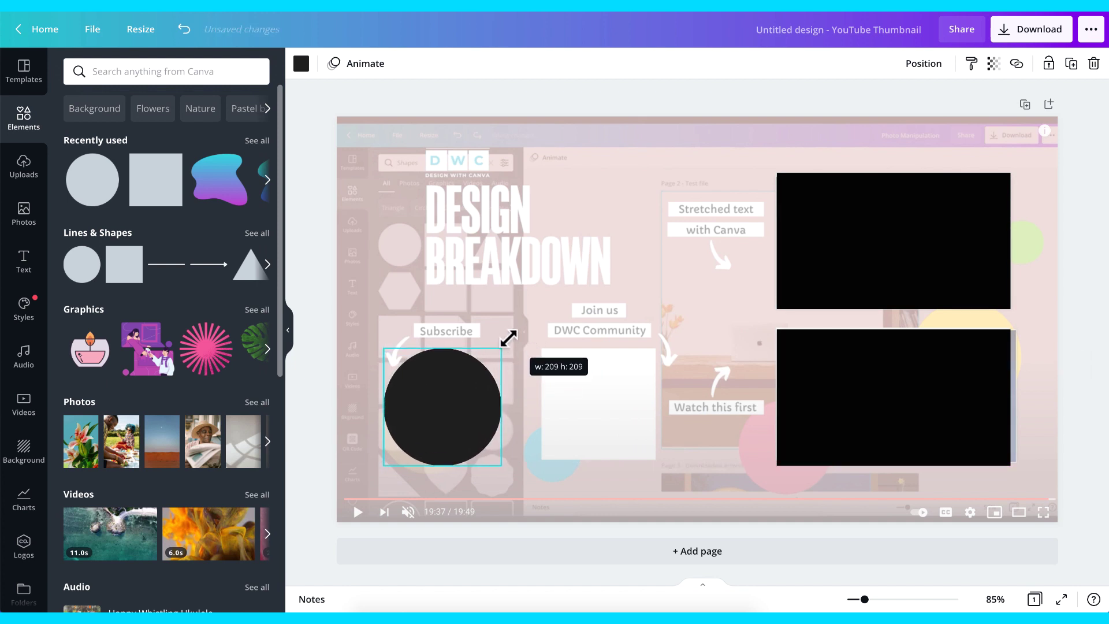
pyautogui.click(626, 356)
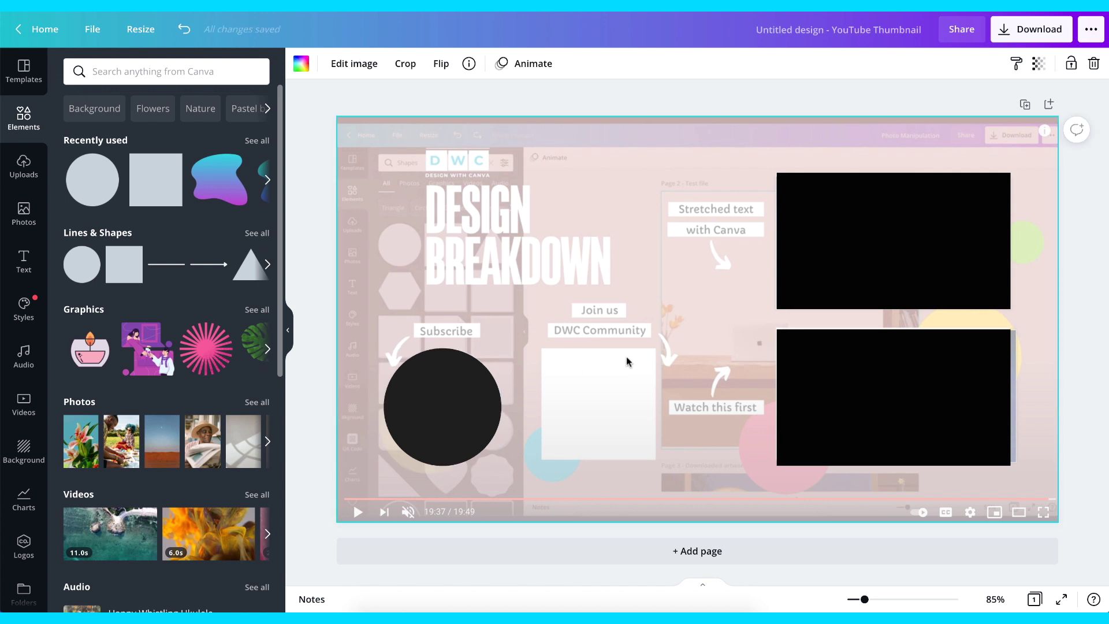
pyautogui.click(459, 383)
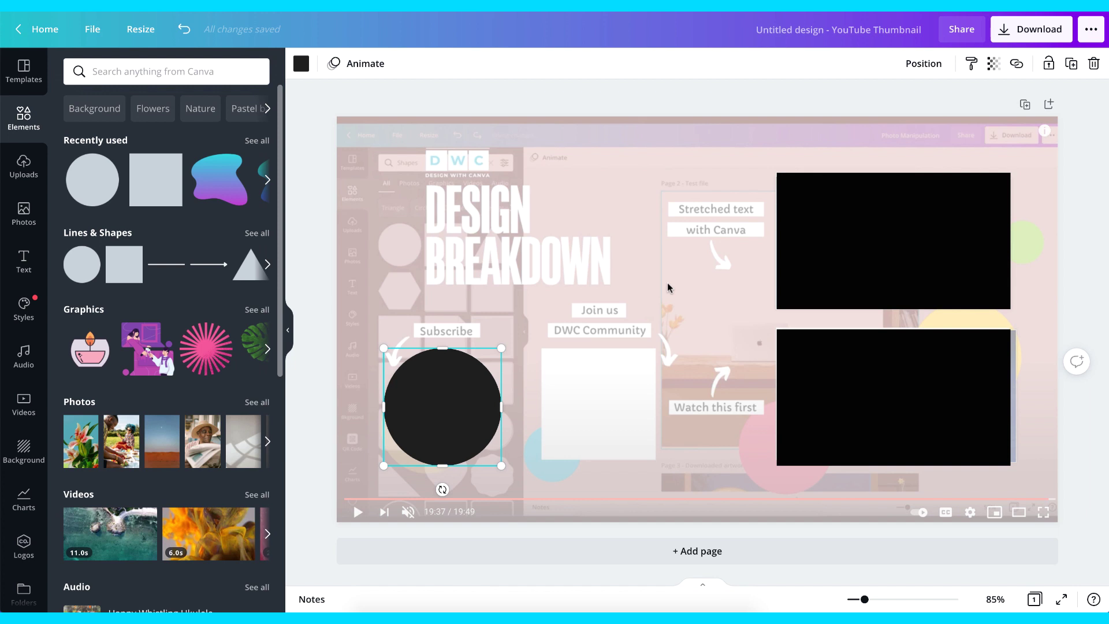
pyautogui.click(578, 313)
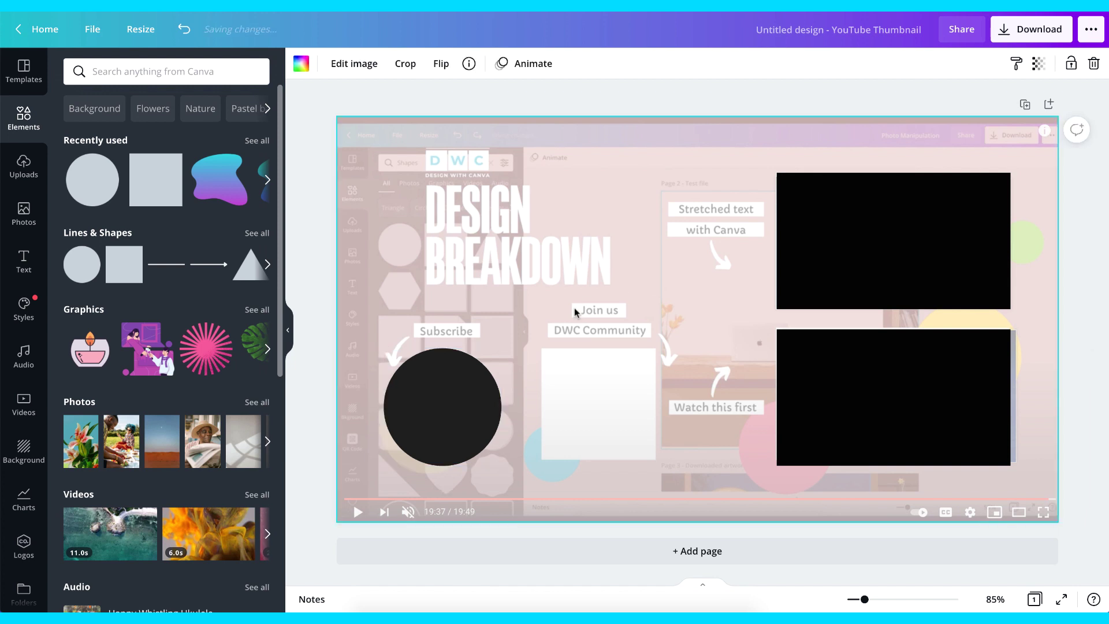
# Step: Cut the circle and both rectangles and paste them onto a new blank second page
pyautogui.click(433, 411)
pyautogui.keyDown('shift'); pyautogui.click(871, 383); pyautogui.keyUp('shift')
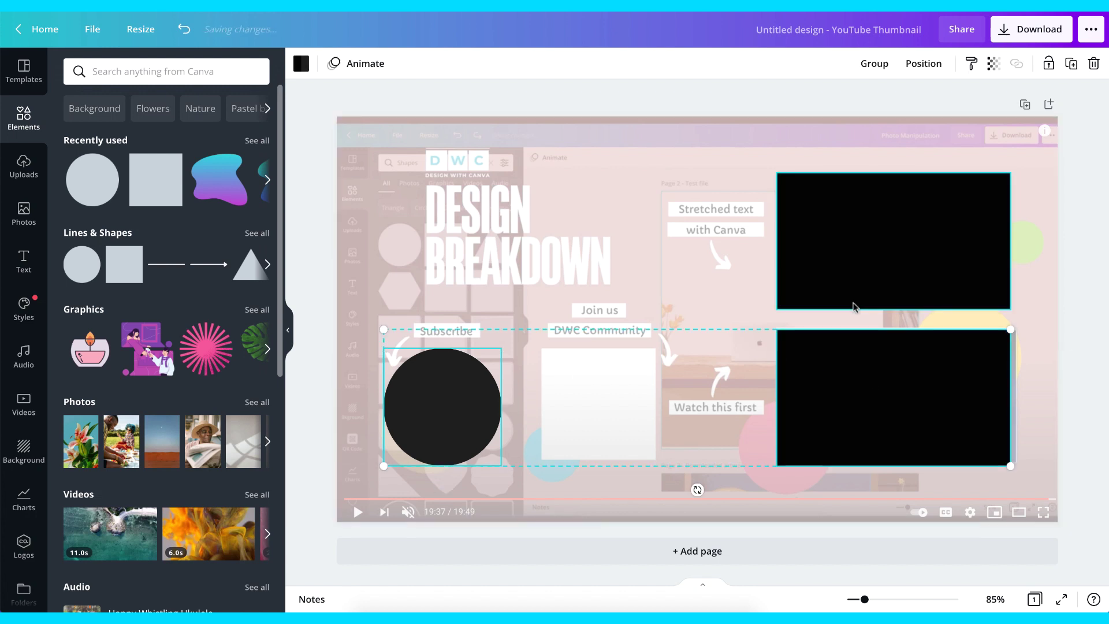
pyautogui.keyDown('shift'); pyautogui.click(854, 307); pyautogui.keyUp('shift')
pyautogui.press('Escape')
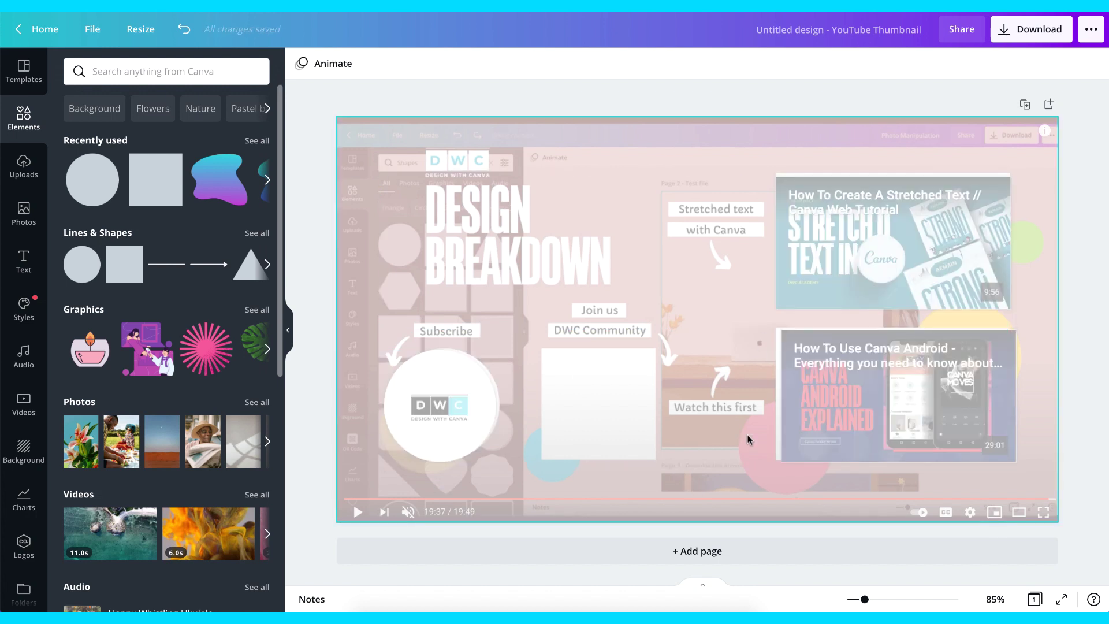
pyautogui.click(696, 550)
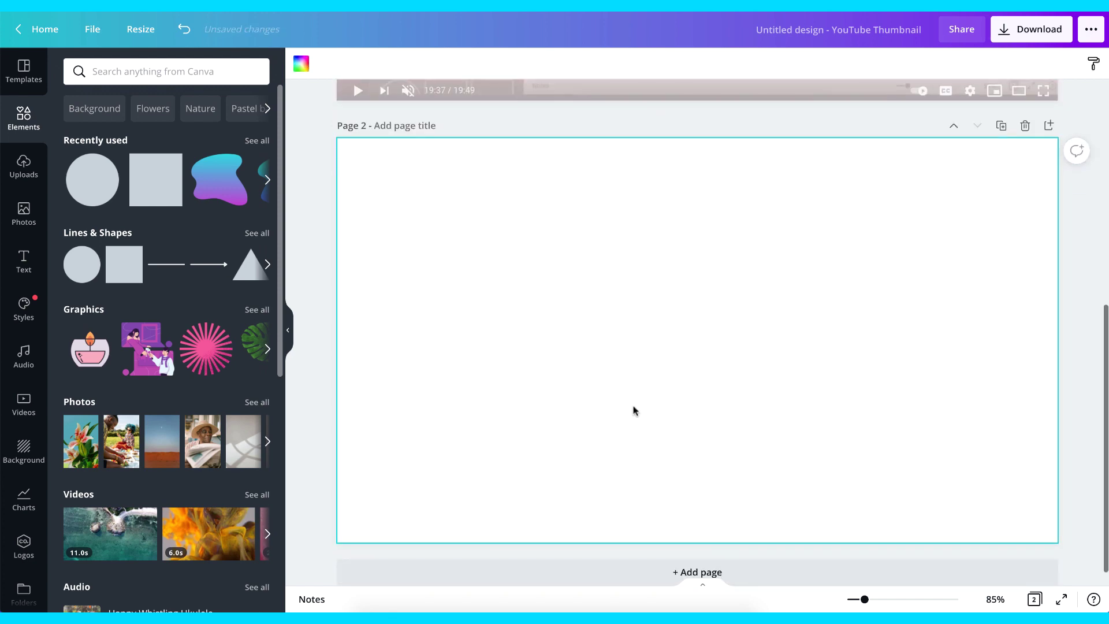
pyautogui.hotkey('ctrl', 'v')
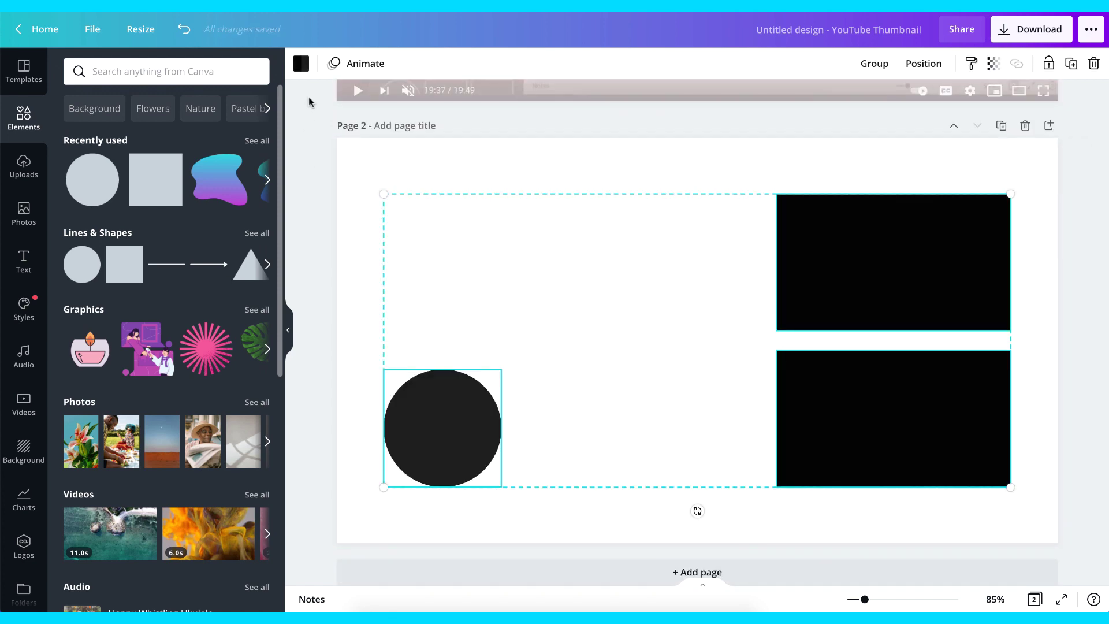
# Step: Recolour the circle and both rectangles red
pyautogui.click(302, 64)
pyautogui.click(78, 202)
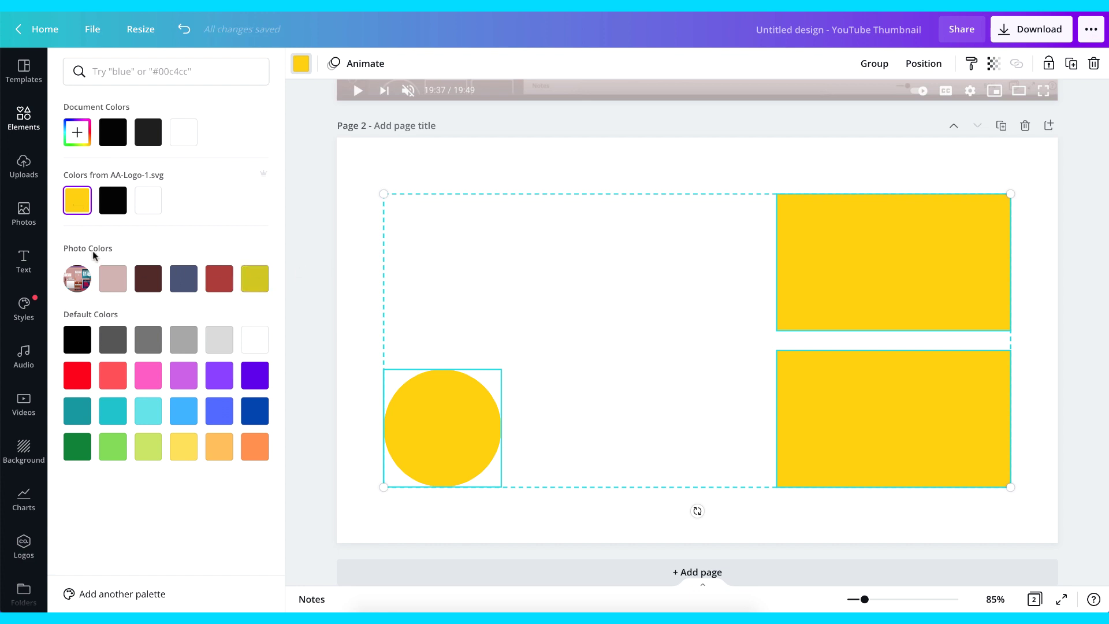
pyautogui.click(219, 279)
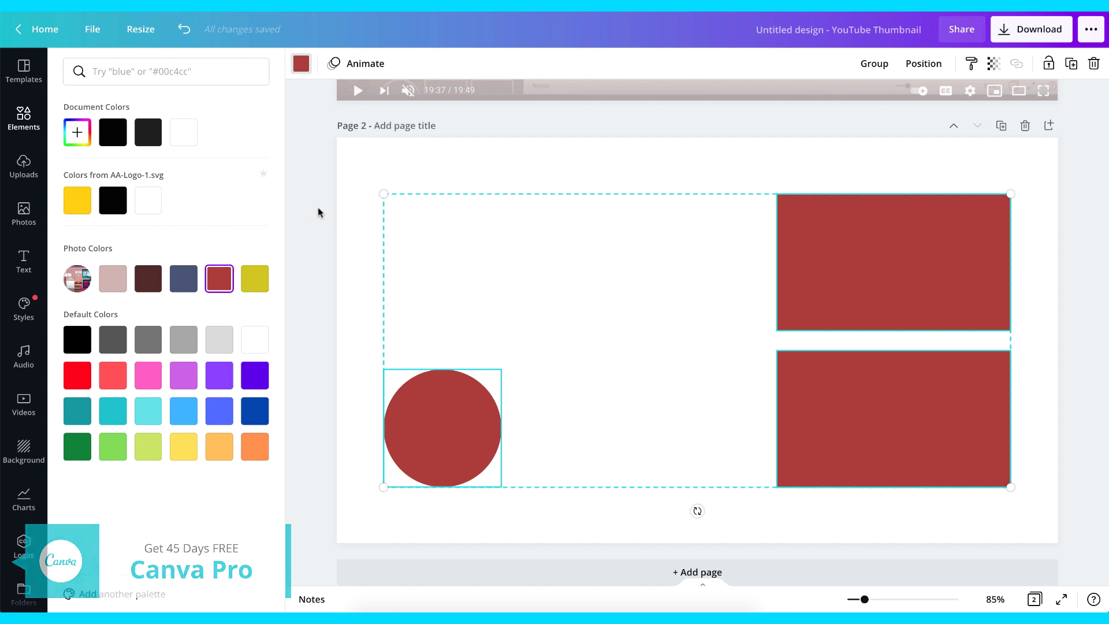
pyautogui.click(380, 181)
pyautogui.click(546, 379)
pyautogui.scroll(5, 547, 379)
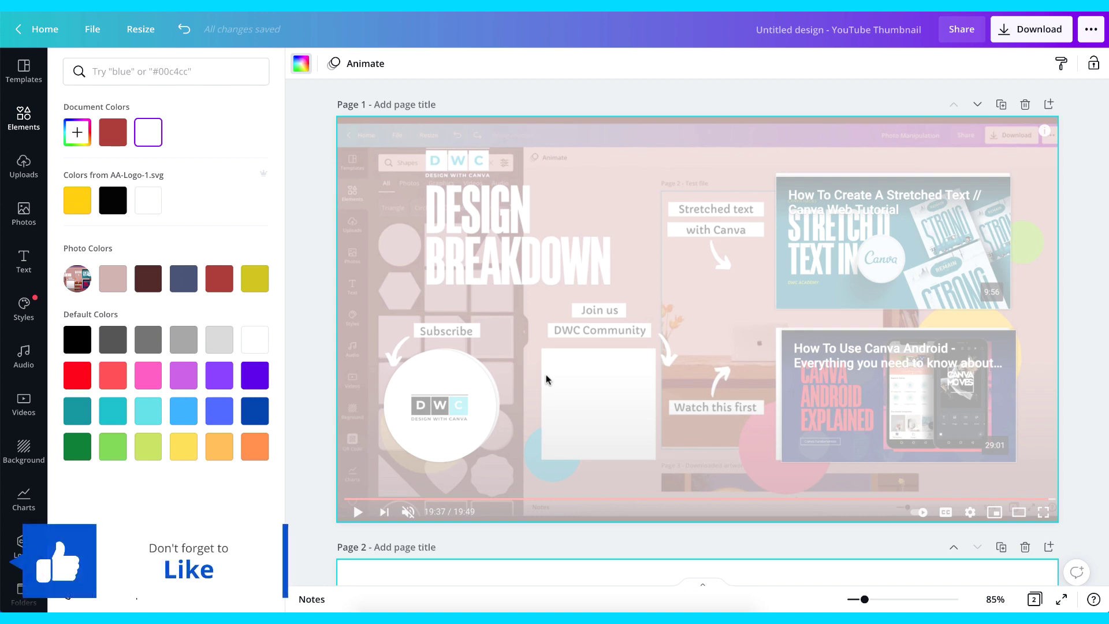
pyautogui.scroll(-1, 547, 379)
pyautogui.scroll(-7, 547, 379)
# Step: Arrange the red circle between the two red rectangles in a level row at the page's middle
pyautogui.click(853, 223)
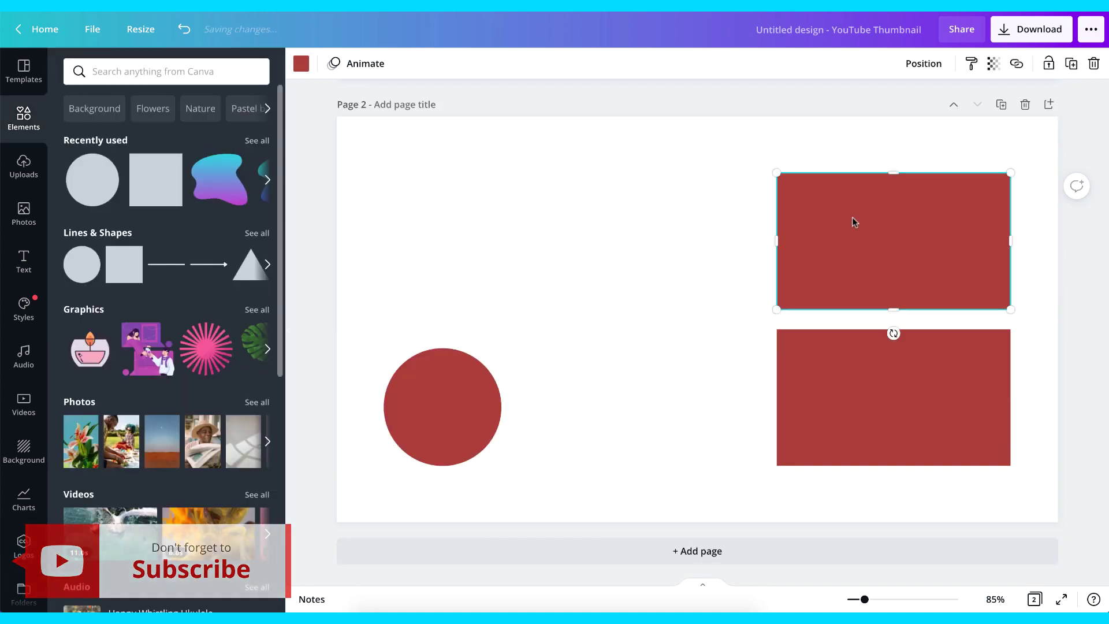
pyautogui.moveTo(854, 223); pyautogui.dragTo(452, 223)
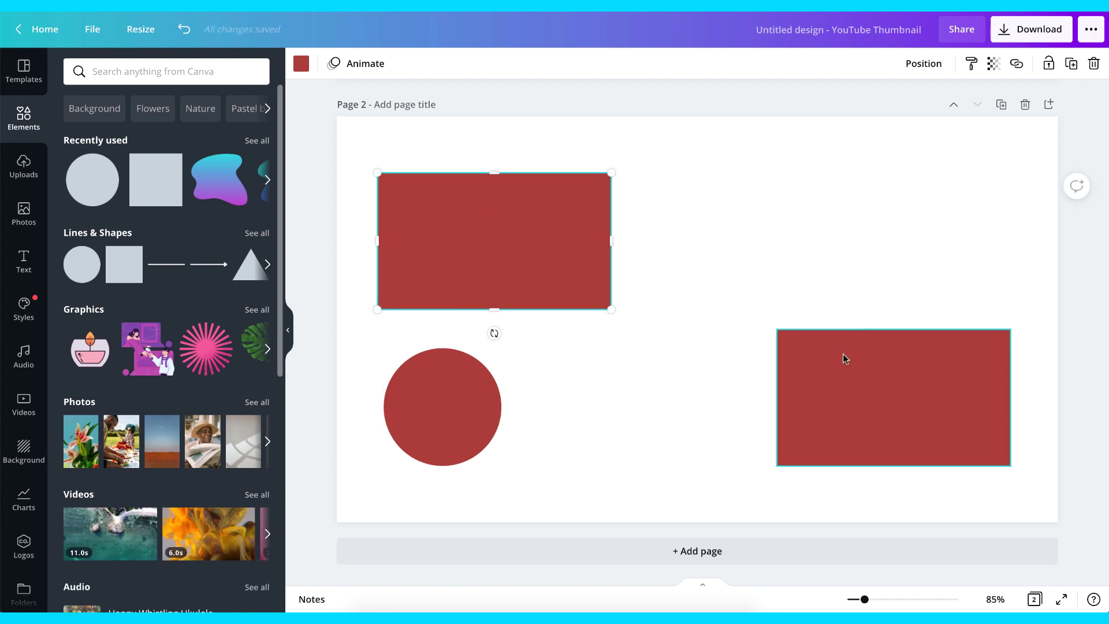
pyautogui.moveTo(844, 359); pyautogui.dragTo(848, 222)
pyautogui.moveTo(446, 401); pyautogui.dragTo(701, 230)
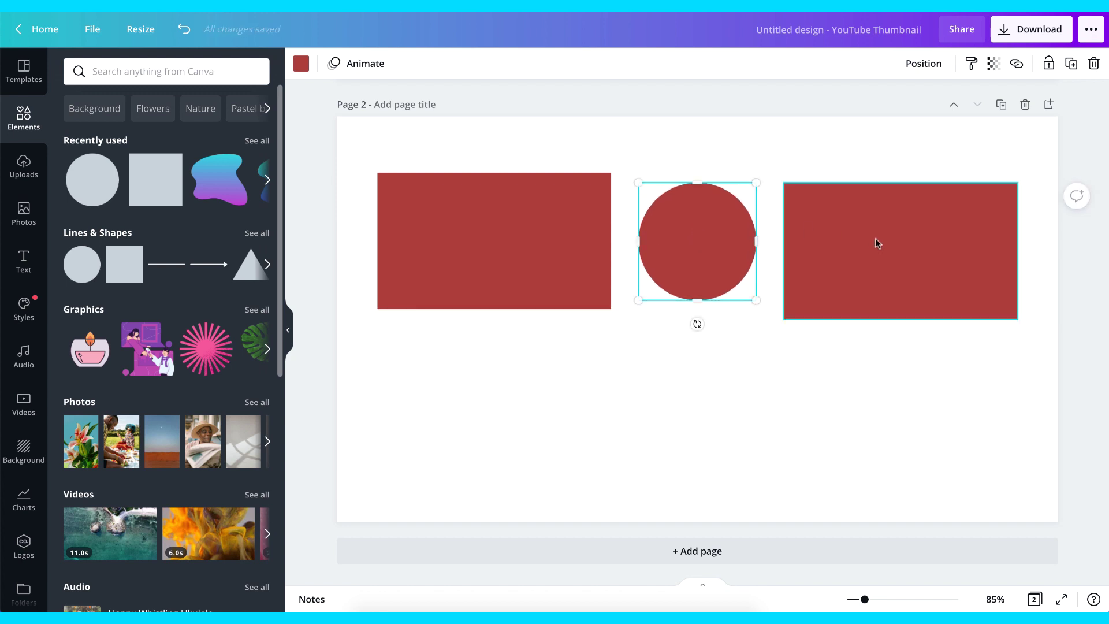
pyautogui.moveTo(876, 240); pyautogui.dragTo(876, 227)
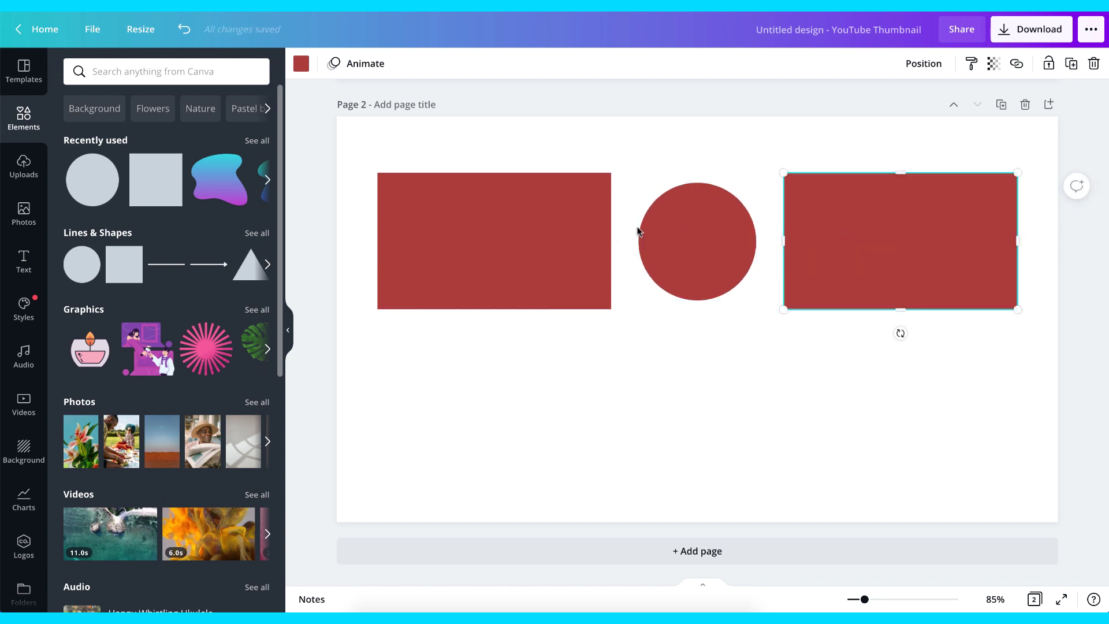
pyautogui.moveTo(374, 224); pyautogui.dragTo(970, 317)
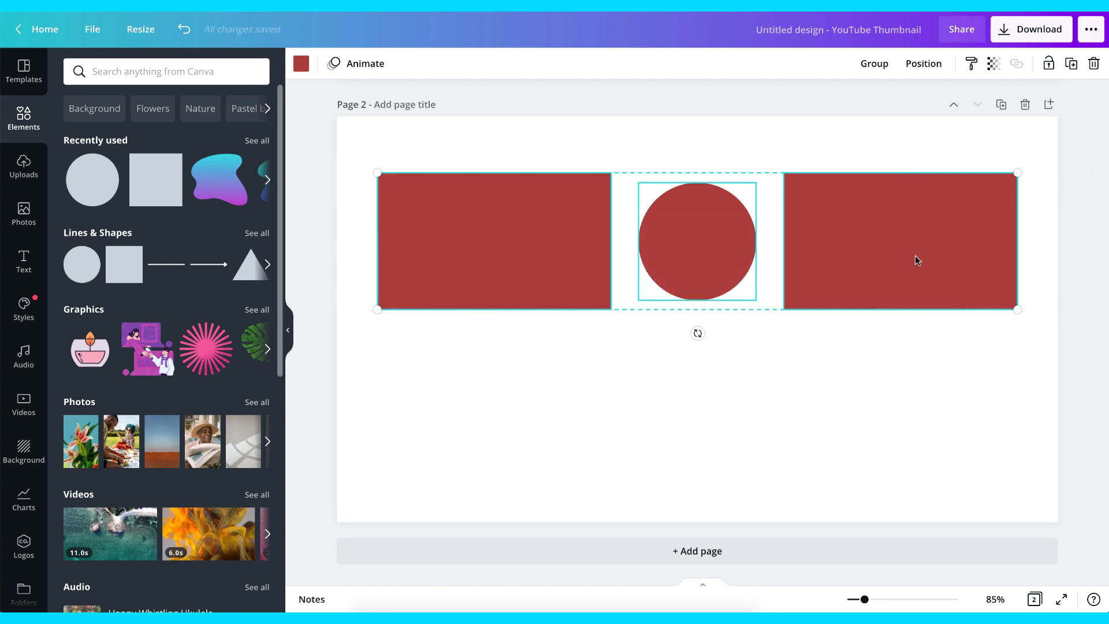
pyautogui.moveTo(916, 260); pyautogui.dragTo(930, 335)
pyautogui.click(706, 478)
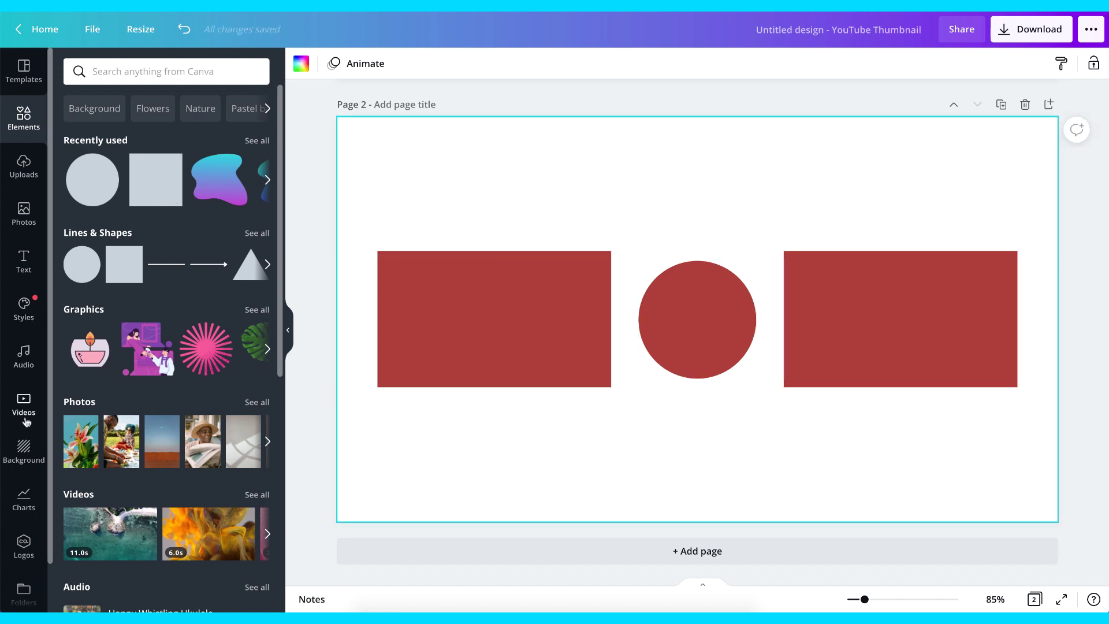
# Step: Apply the snowy green-aurora landscape photo as the page 2 background
pyautogui.click(25, 452)
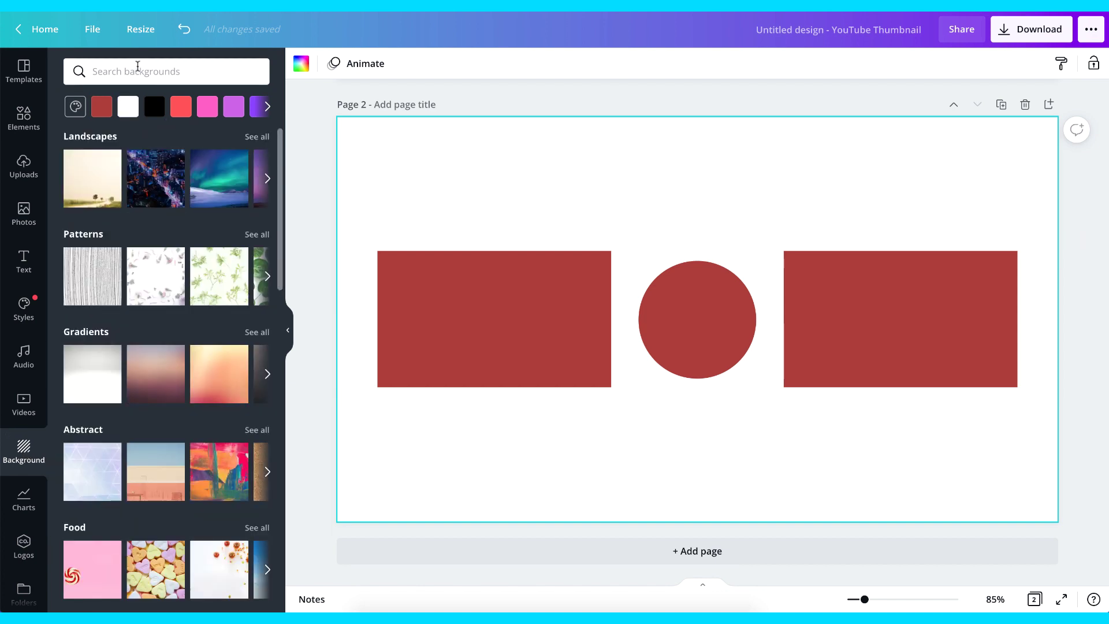
pyautogui.click(225, 176)
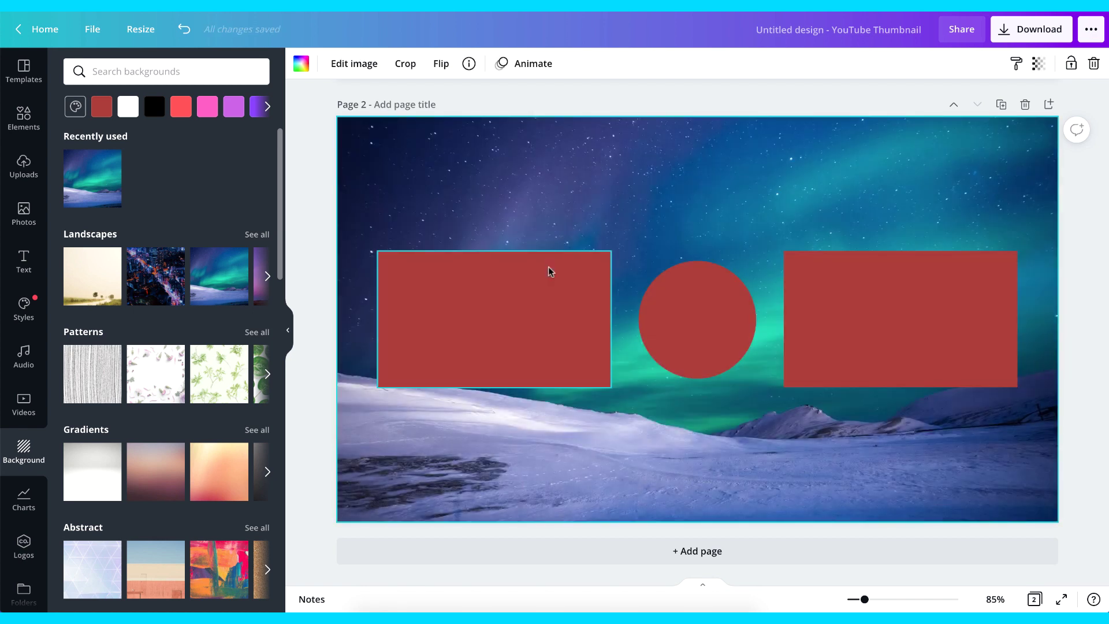
pyautogui.click(504, 310)
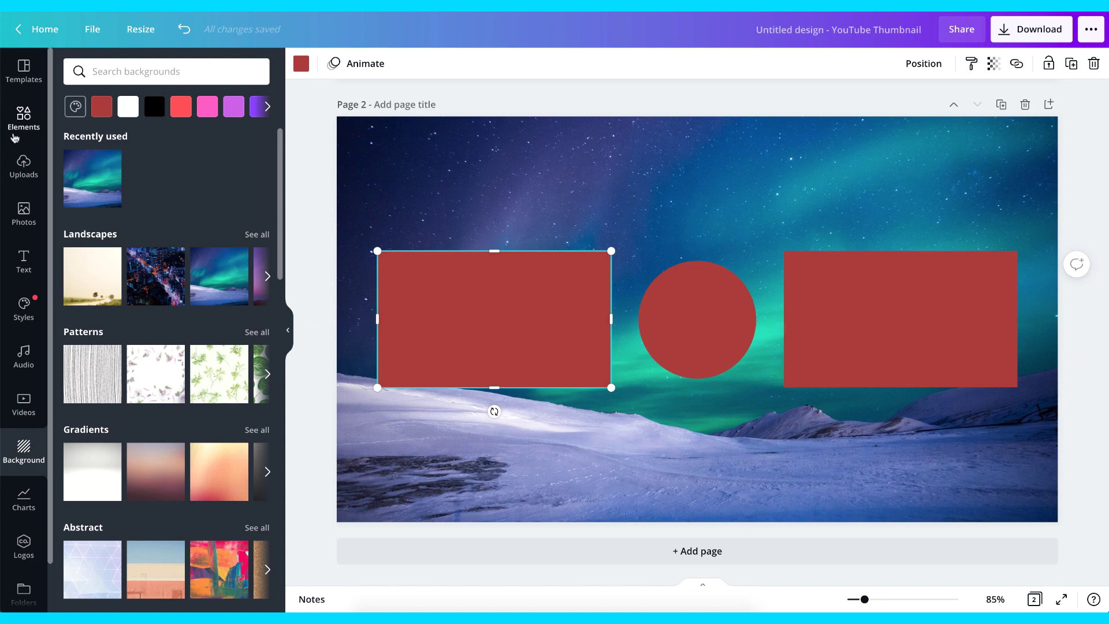
# Step: Search Elements for 'rectangle border' and add the teal neon frame
pyautogui.click(23, 118)
pyautogui.click(144, 77)
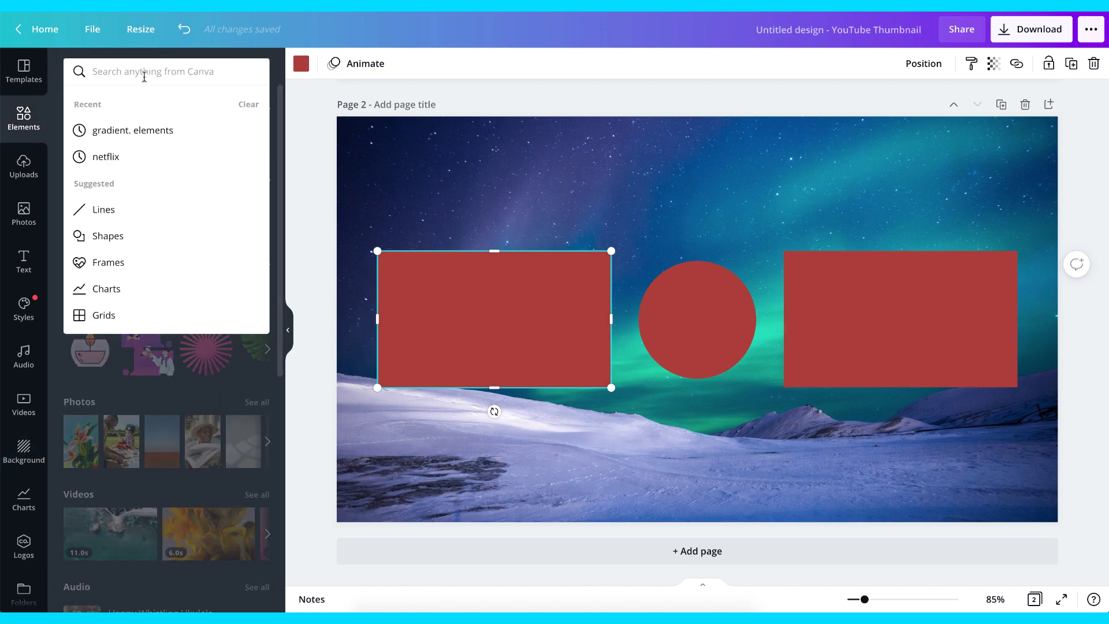
pyautogui.write('rectang')
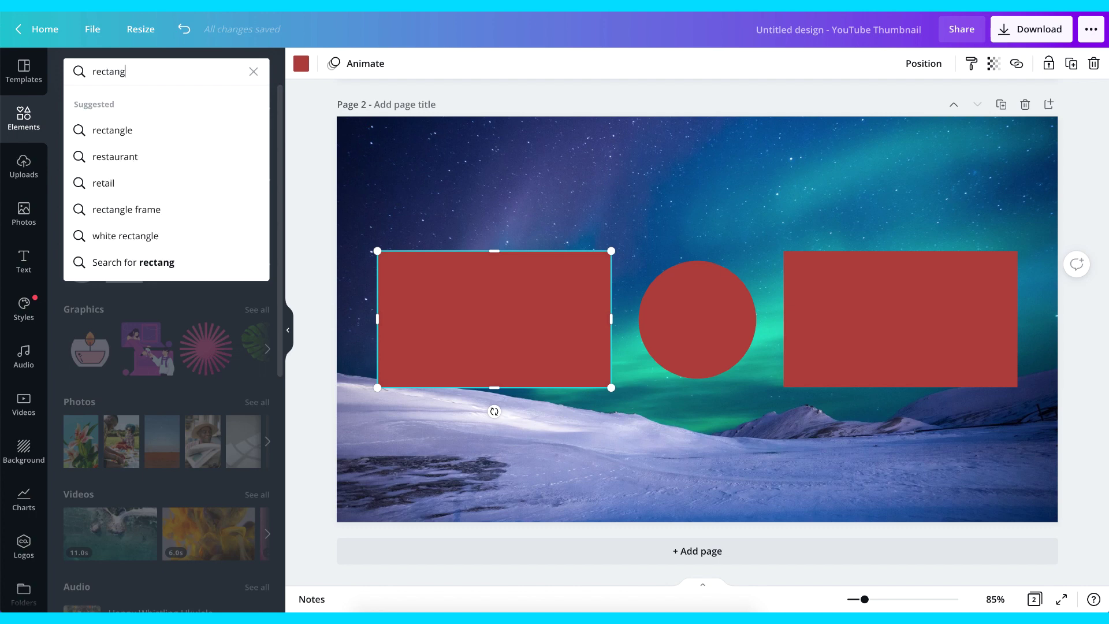
pyautogui.write('le border')
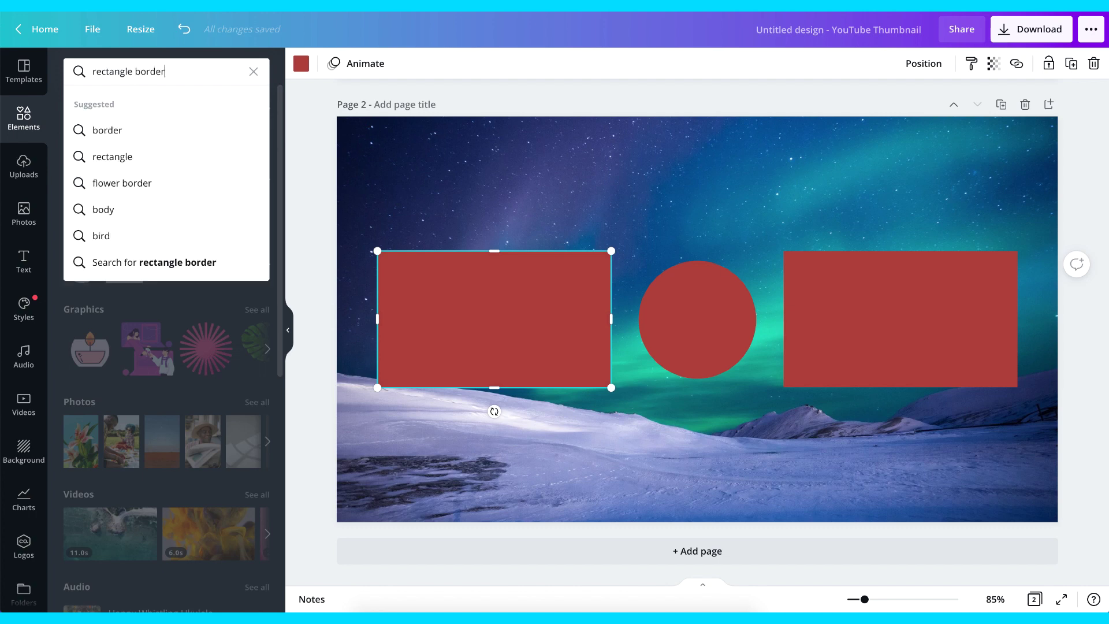
pyautogui.press('Return')
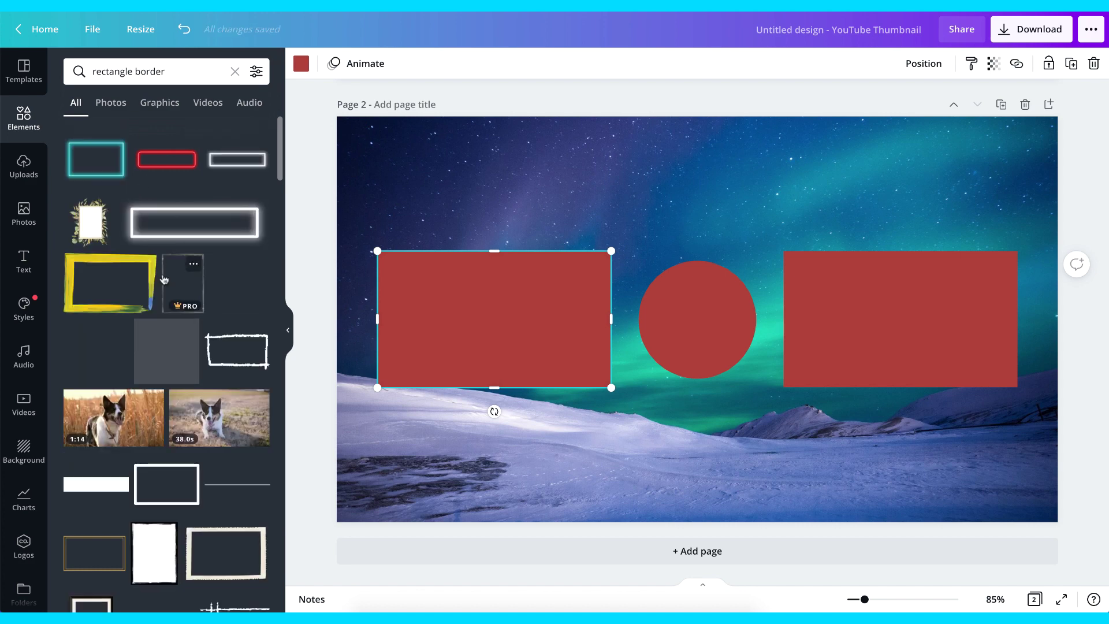
pyautogui.click(92, 157)
# Step: Fit the teal neon border around the left rectangle and copy it onto the right one
pyautogui.moveTo(940, 154); pyautogui.dragTo(701, 314)
pyautogui.moveTo(581, 402); pyautogui.dragTo(485, 321)
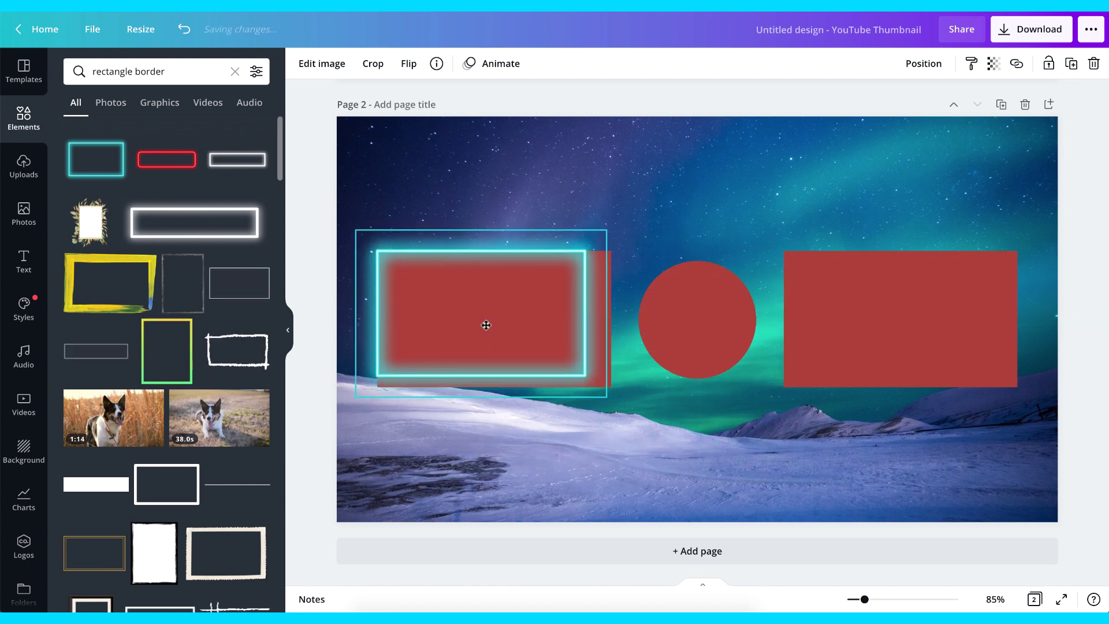
pyautogui.moveTo(616, 398); pyautogui.dragTo(635, 414)
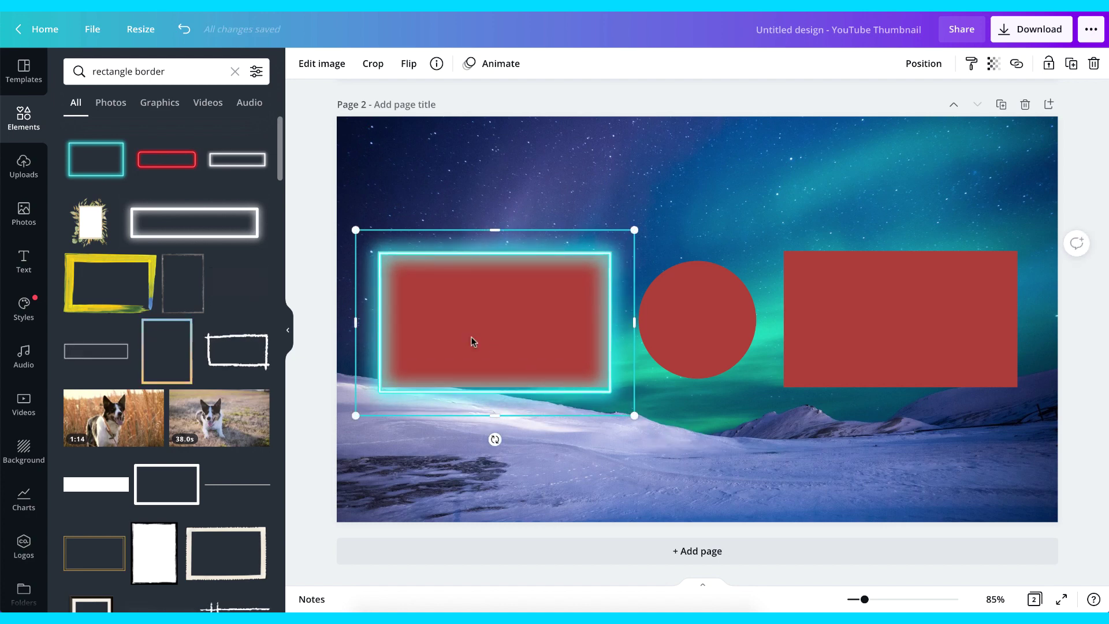
pyautogui.keyDown('alt'); pyautogui.moveTo(470, 335); pyautogui.dragTo(873, 376); pyautogui.keyUp('alt')
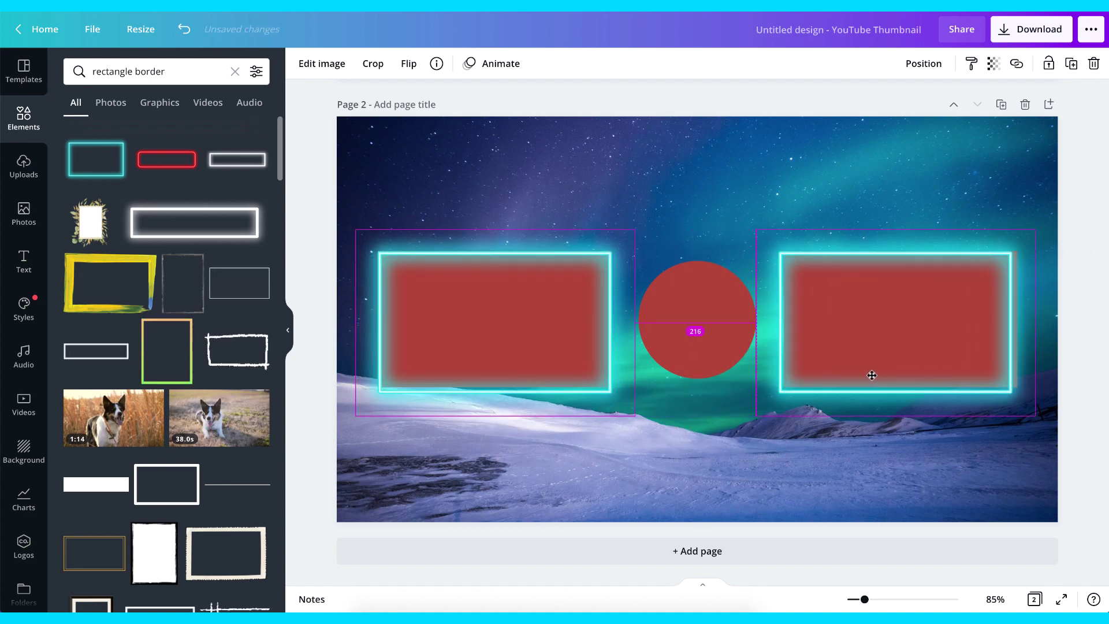
pyautogui.doubleClick(118, 71)
# Step: Search Elements for 'neon round border' ring graphics
pyautogui.write('round')
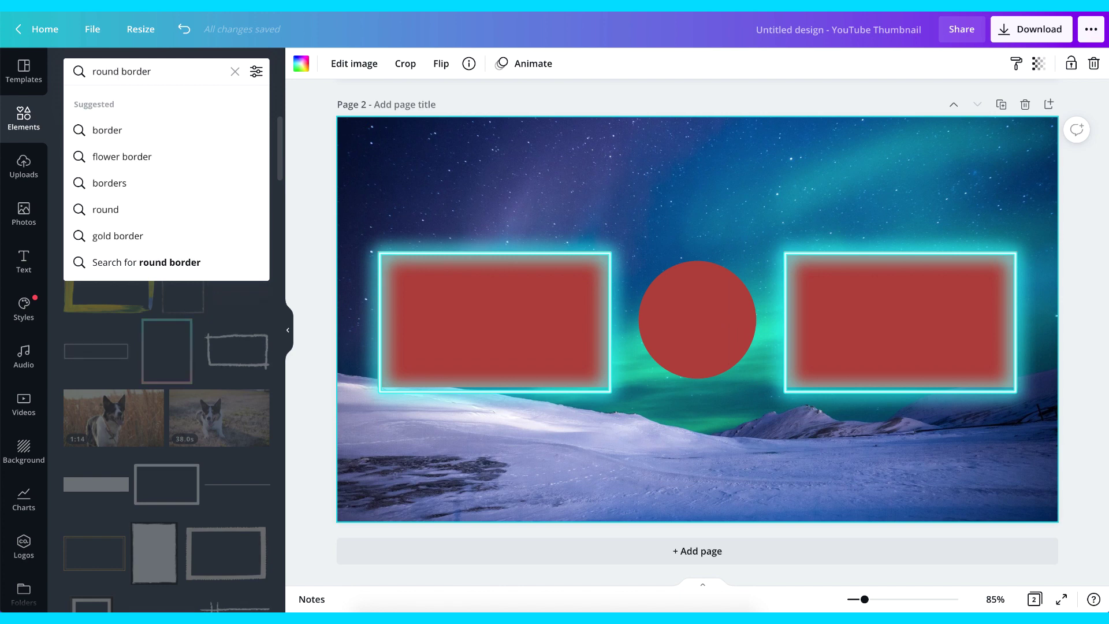
pyautogui.press('Return')
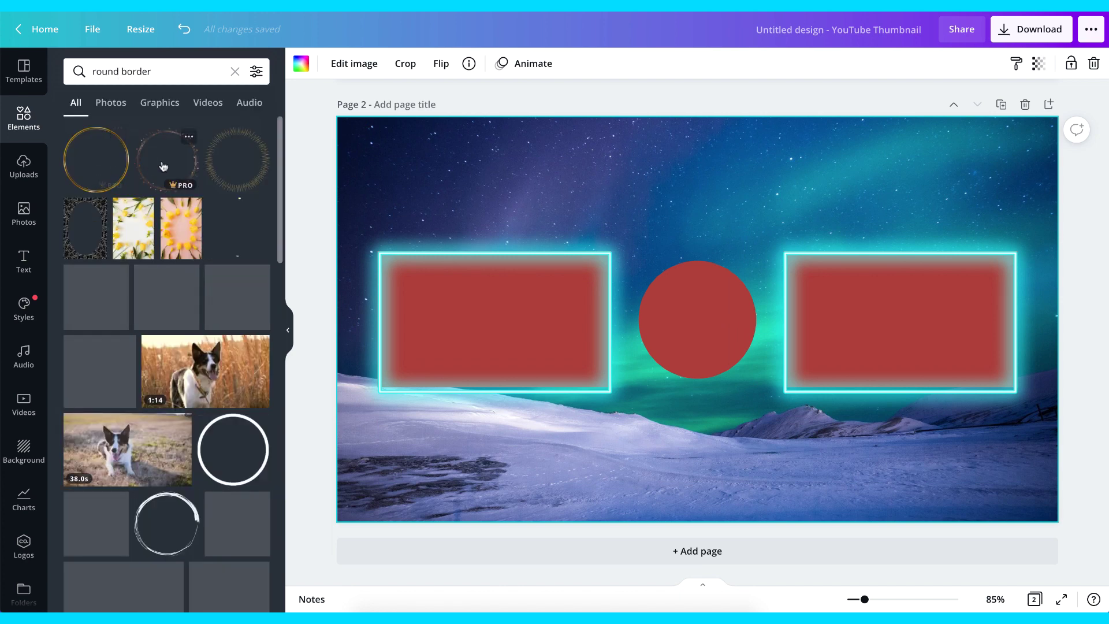
pyautogui.click(96, 72)
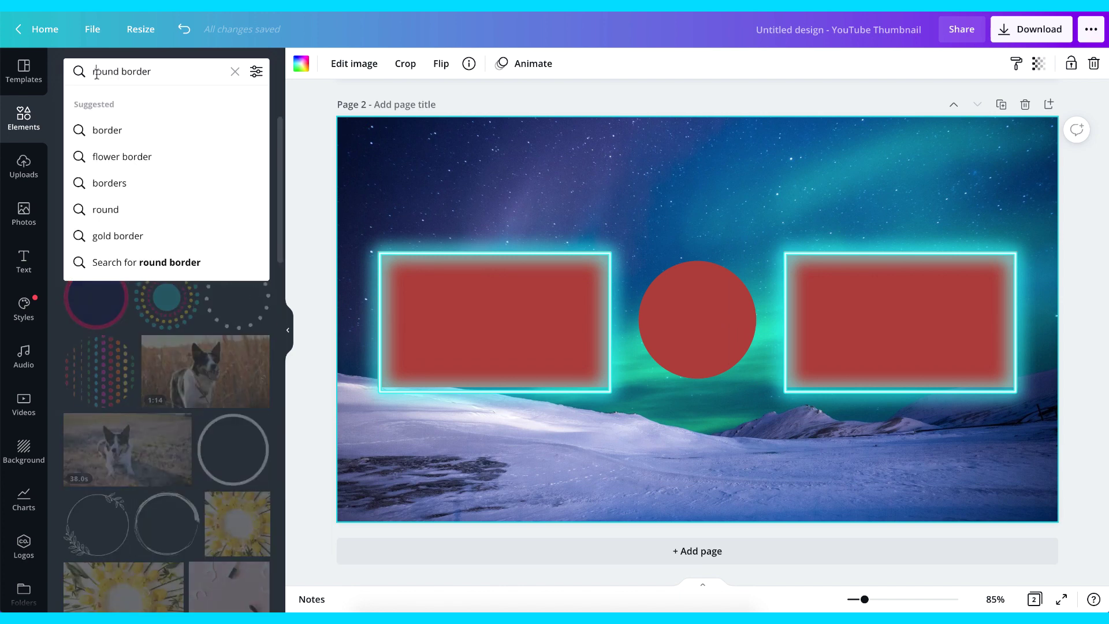
pyautogui.write('neon')
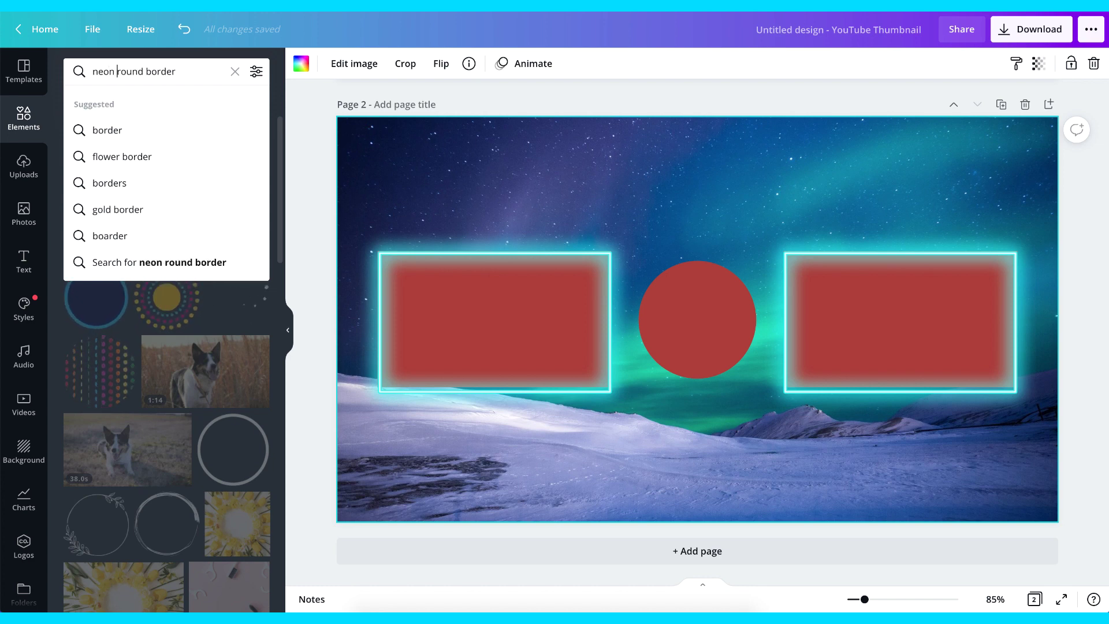
pyautogui.press('Return')
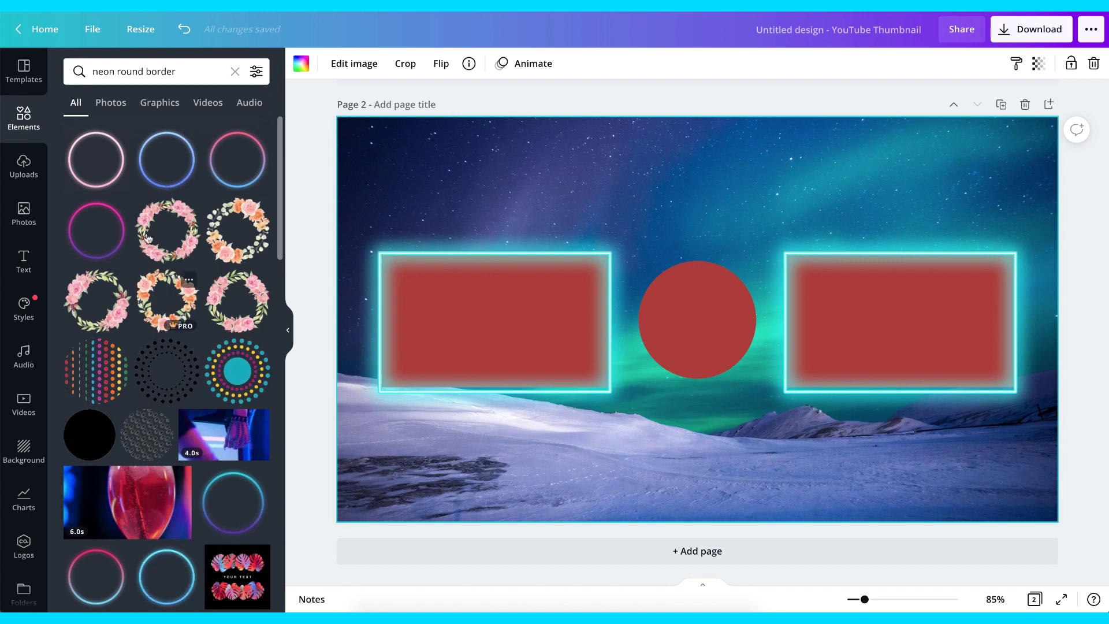
pyautogui.scroll(-2, 181, 394)
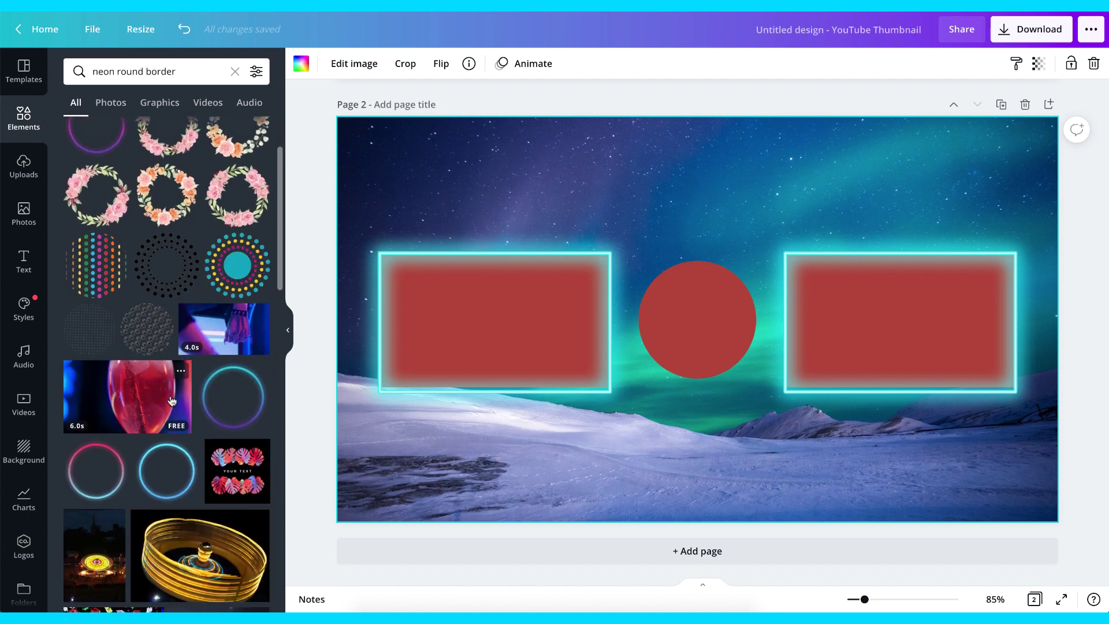
# Step: Delete the old circle border and fit a blue-violet neon ring snugly around the red circle
pyautogui.click(166, 469)
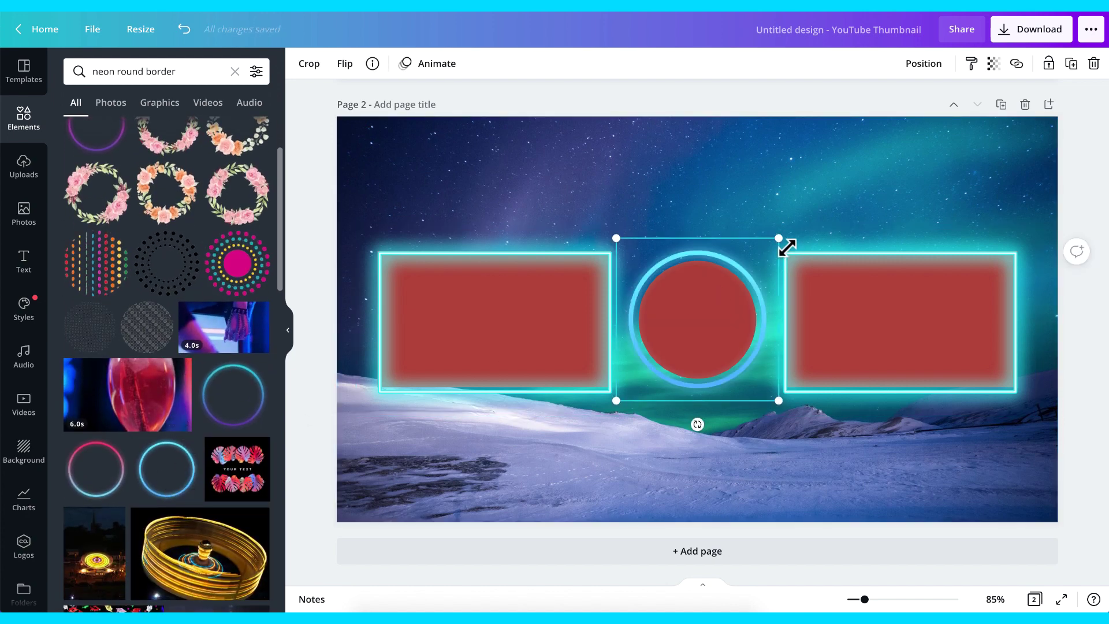
pyautogui.moveTo(780, 237)
pyautogui.mouseDown()
pyautogui.moveTo(767, 260)
pyautogui.moveTo(779, 252)
pyautogui.mouseUp()
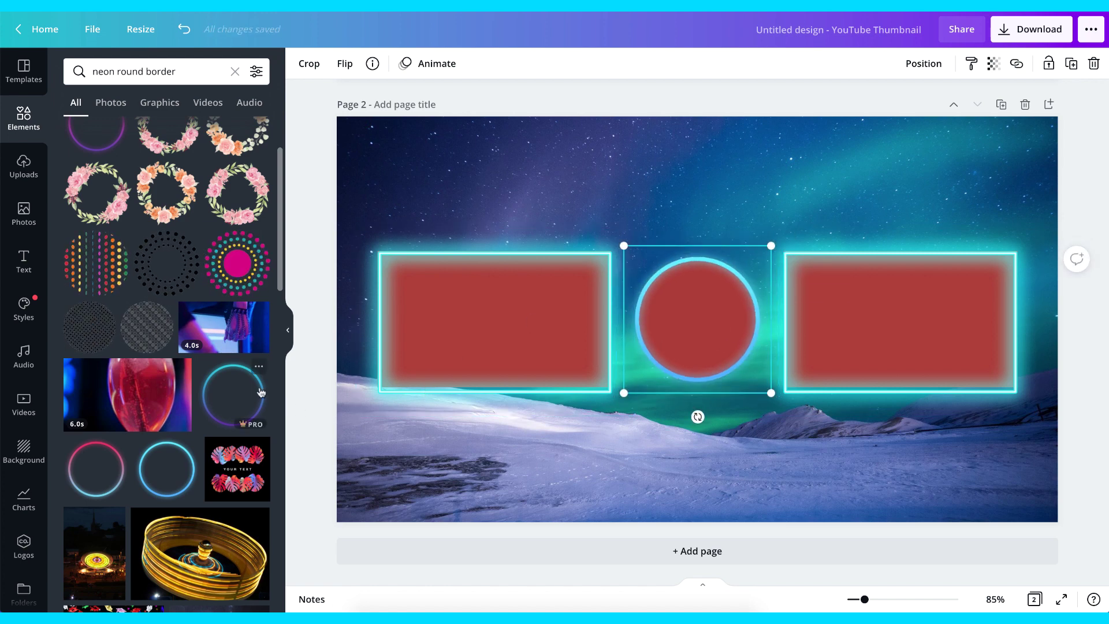
pyautogui.press('Delete')
pyautogui.click(231, 403)
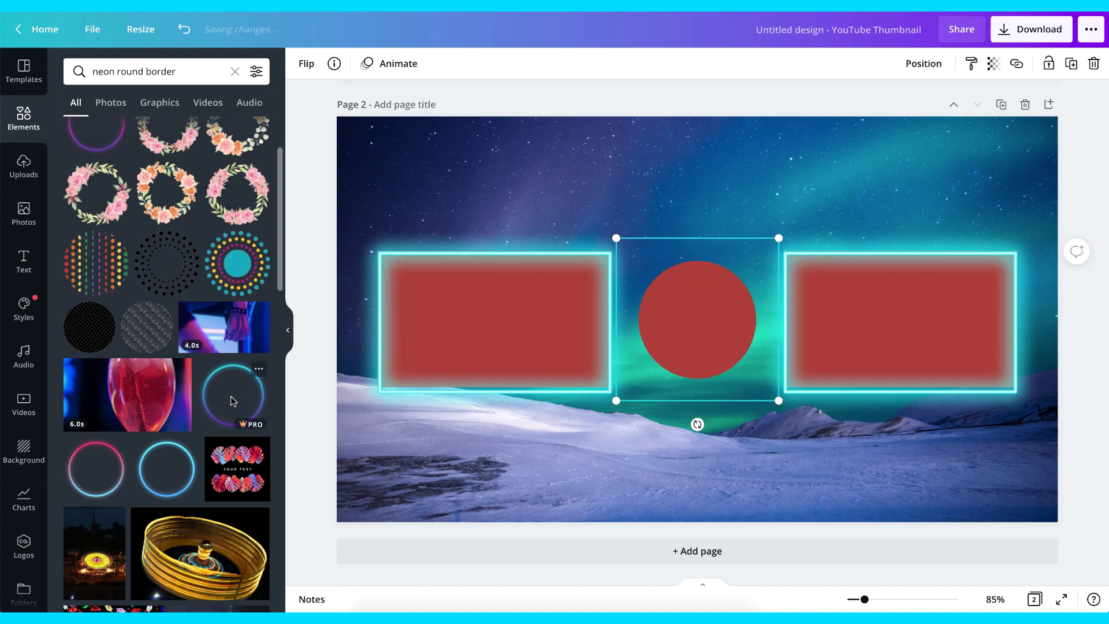
pyautogui.moveTo(777, 233); pyautogui.dragTo(770, 247)
pyautogui.click(753, 233)
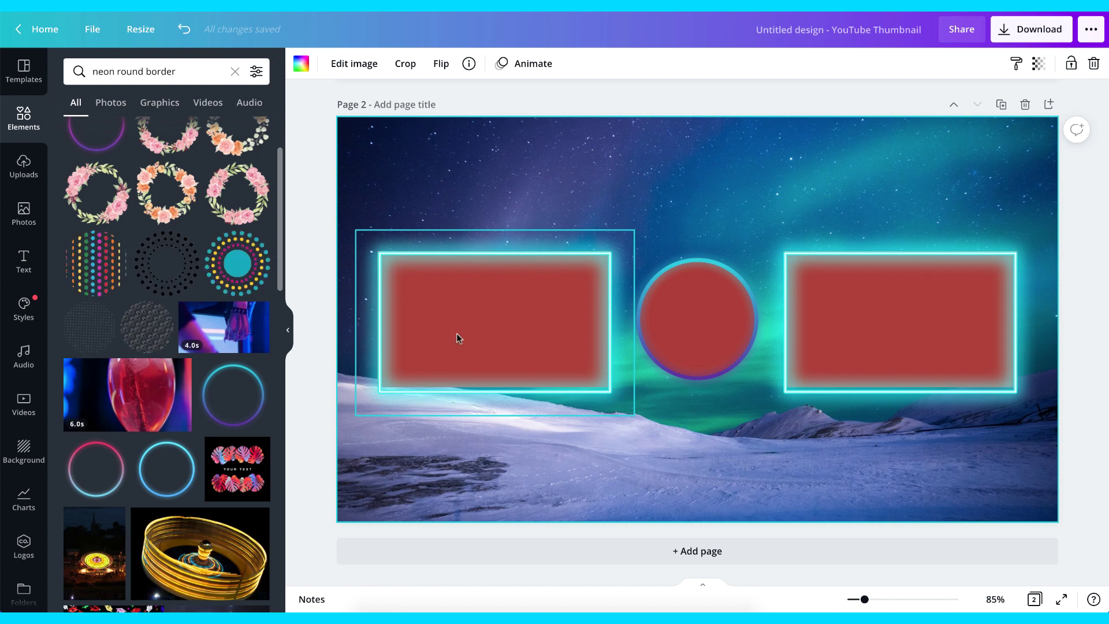
pyautogui.scroll(2, 474, 261)
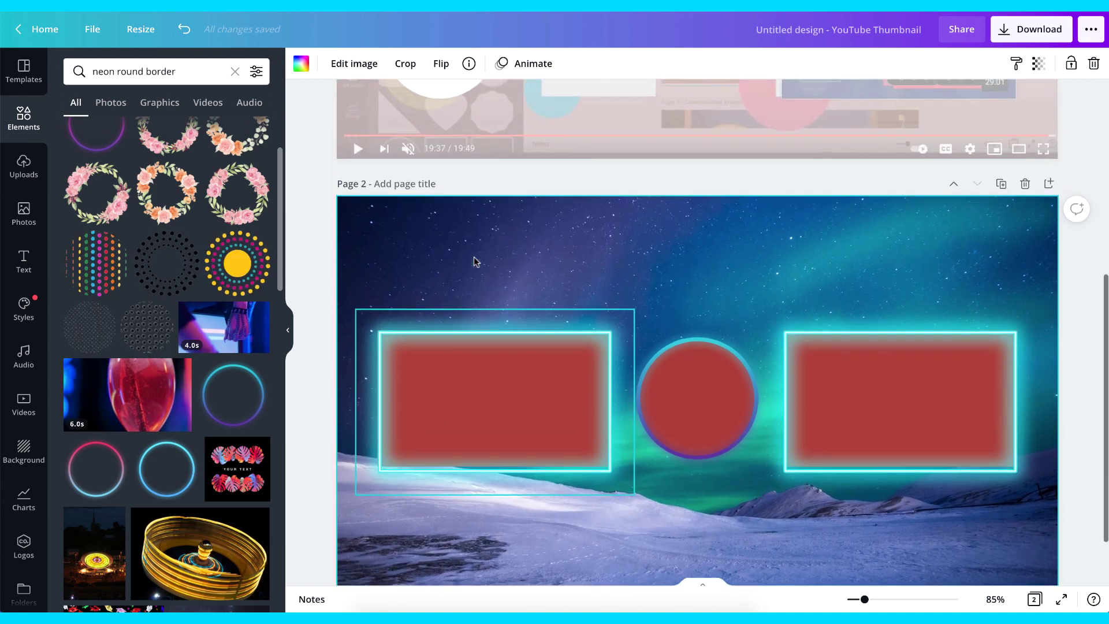
pyautogui.scroll(-2, 473, 261)
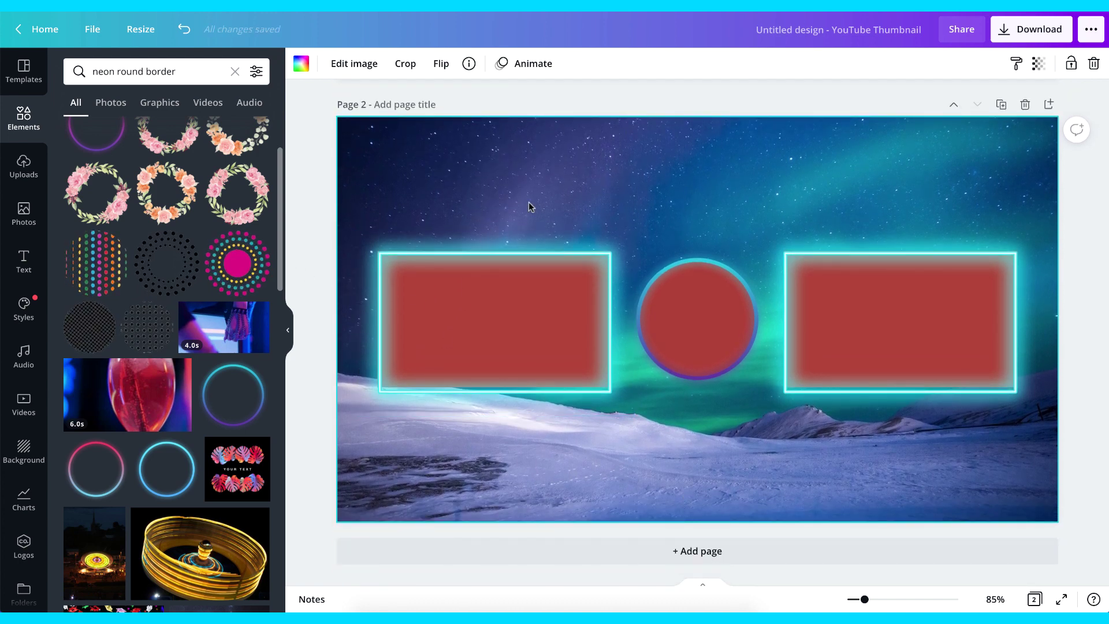
pyautogui.click(24, 261)
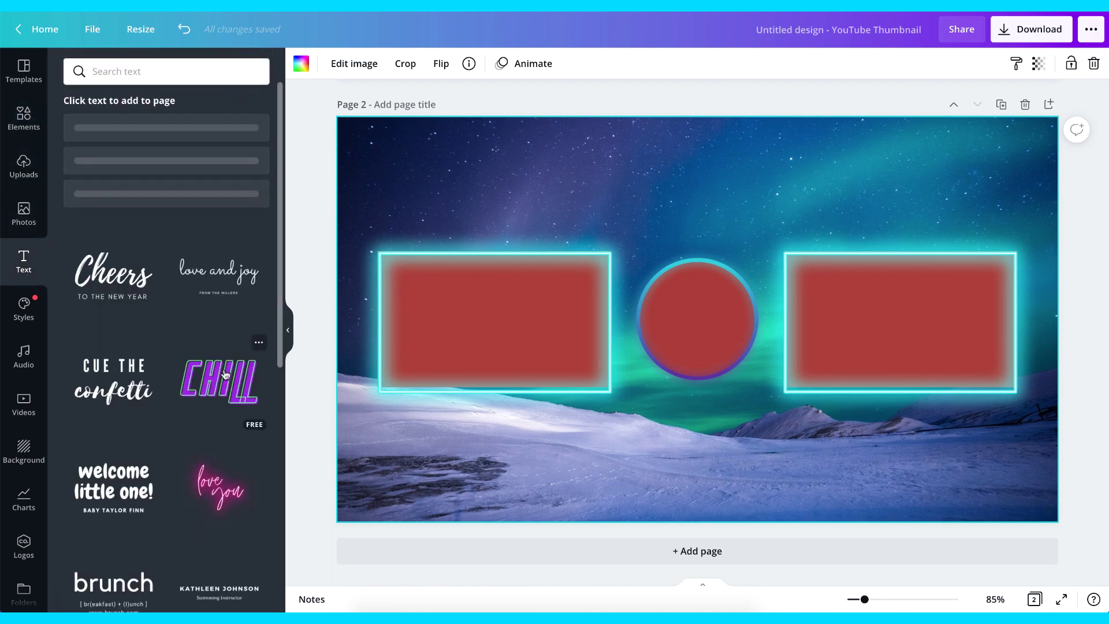
# Step: Add the GRAPHIC DESIGN text template, shrink it, and delete the leftover large copy
pyautogui.scroll(-8, 225, 374)
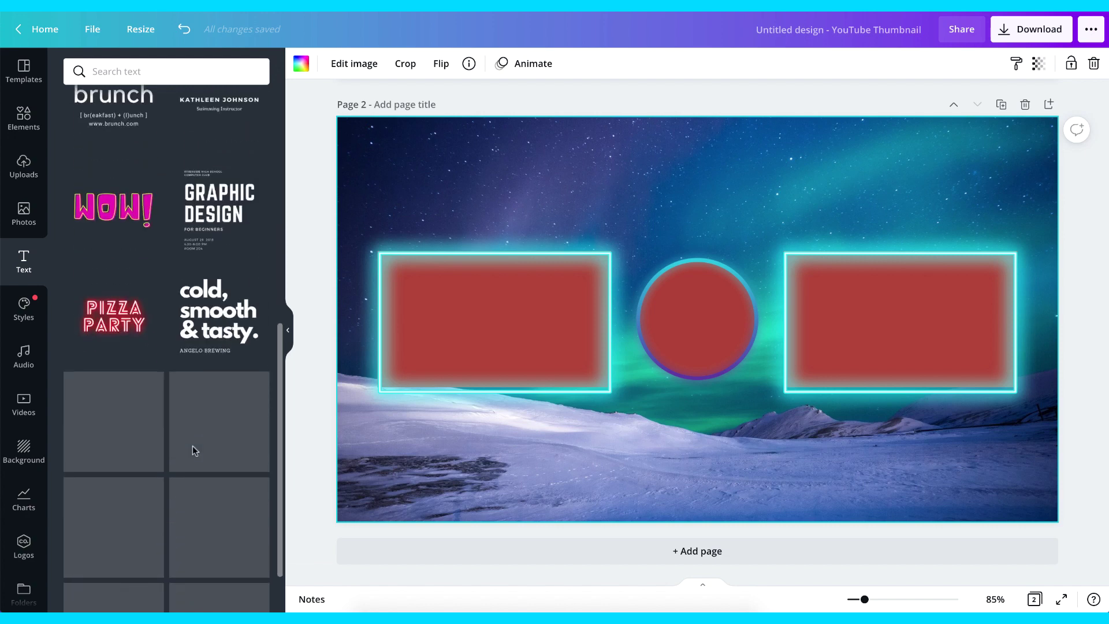
pyautogui.scroll(3, 210, 208)
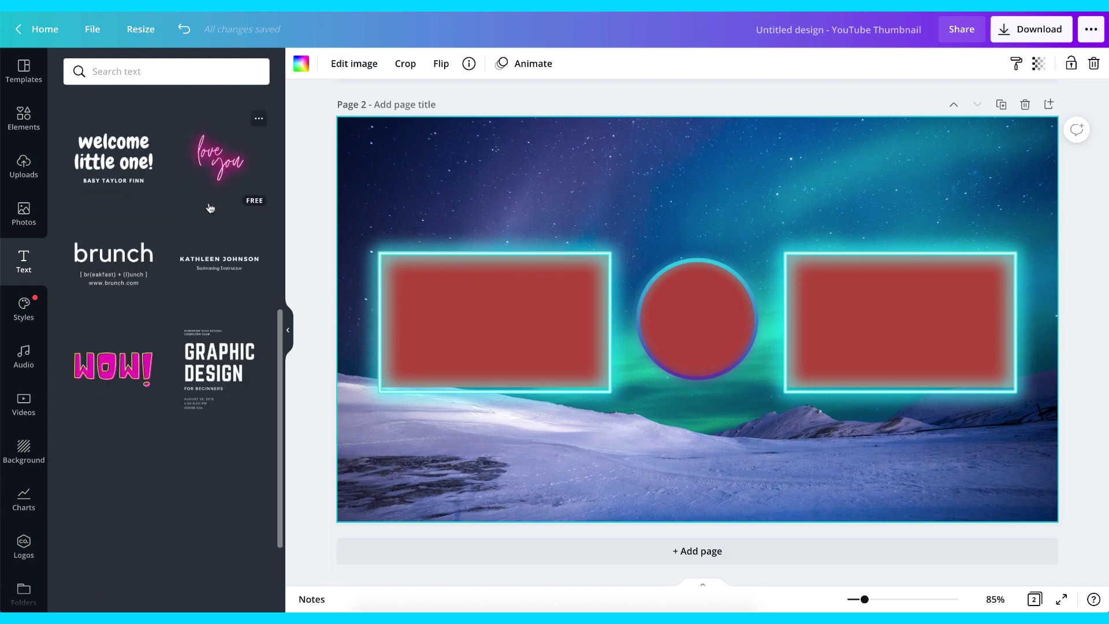
pyautogui.click(210, 369)
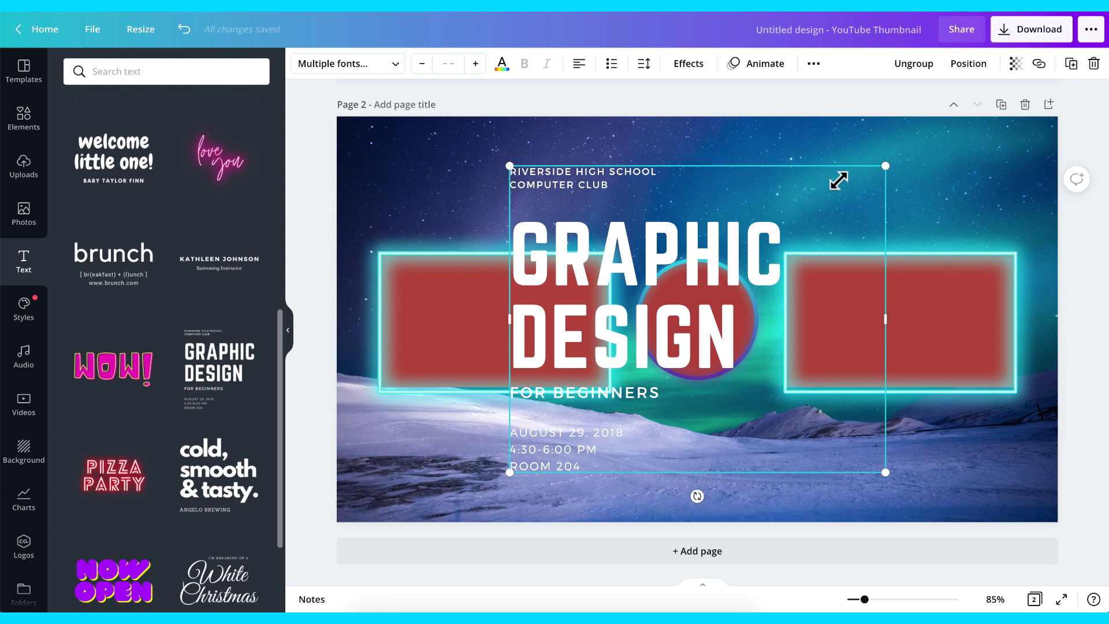
pyautogui.moveTo(885, 166); pyautogui.dragTo(693, 318)
pyautogui.click(683, 242)
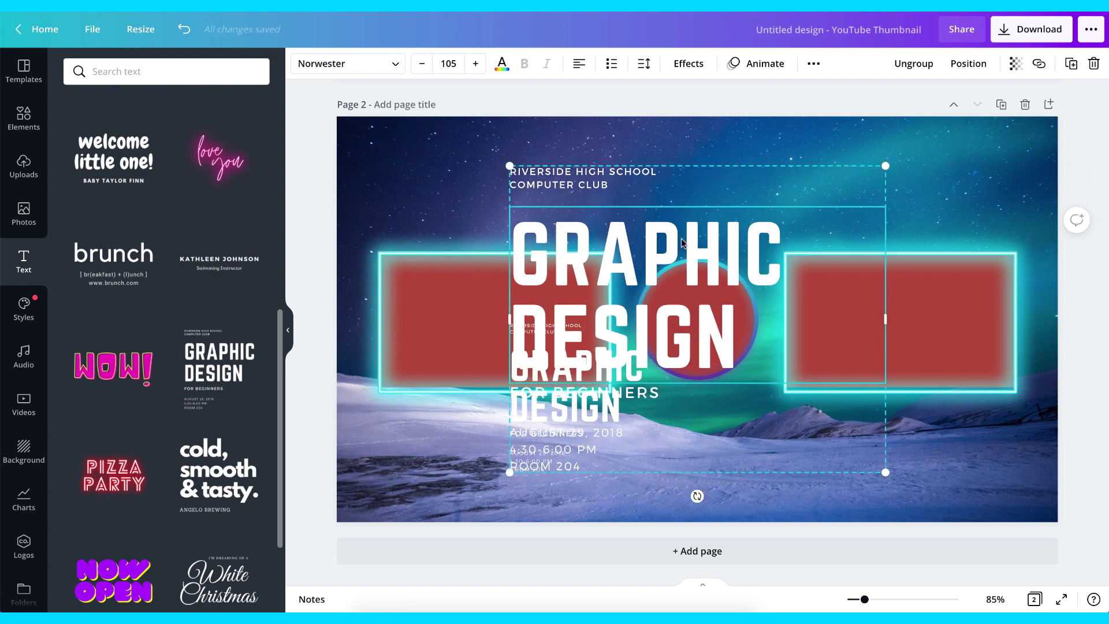
pyautogui.press('Escape')
pyautogui.press('Delete')
# Step: Ungroup the template, place the title near the top and move the small lines below the circle
pyautogui.click(598, 393)
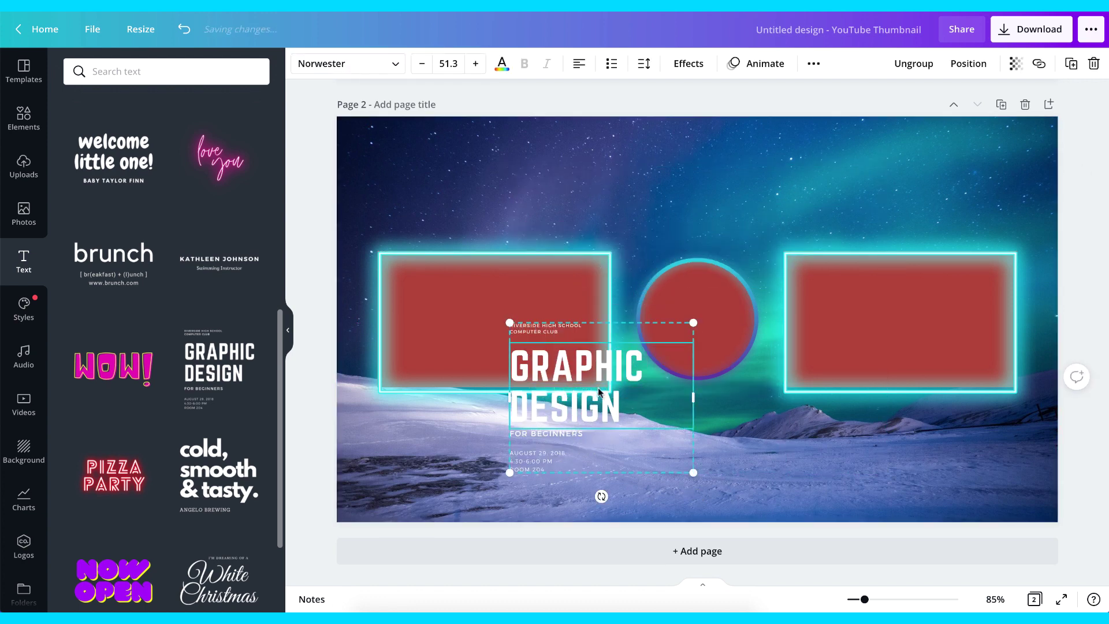
pyautogui.moveTo(599, 393); pyautogui.dragTo(641, 225)
pyautogui.click(913, 64)
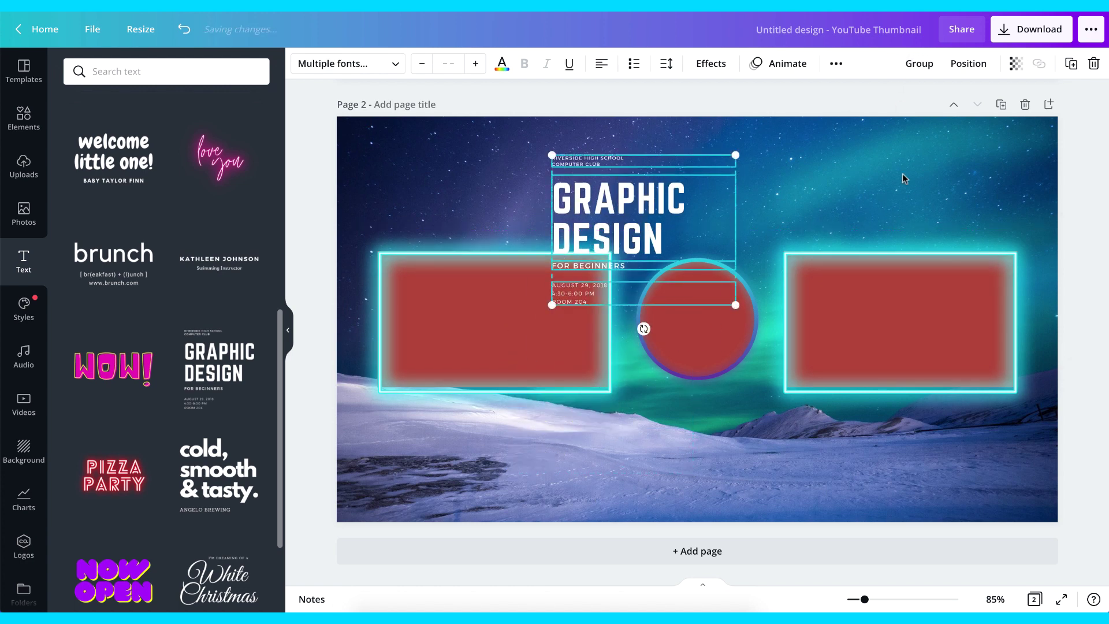
pyautogui.click(902, 174)
pyautogui.click(580, 293)
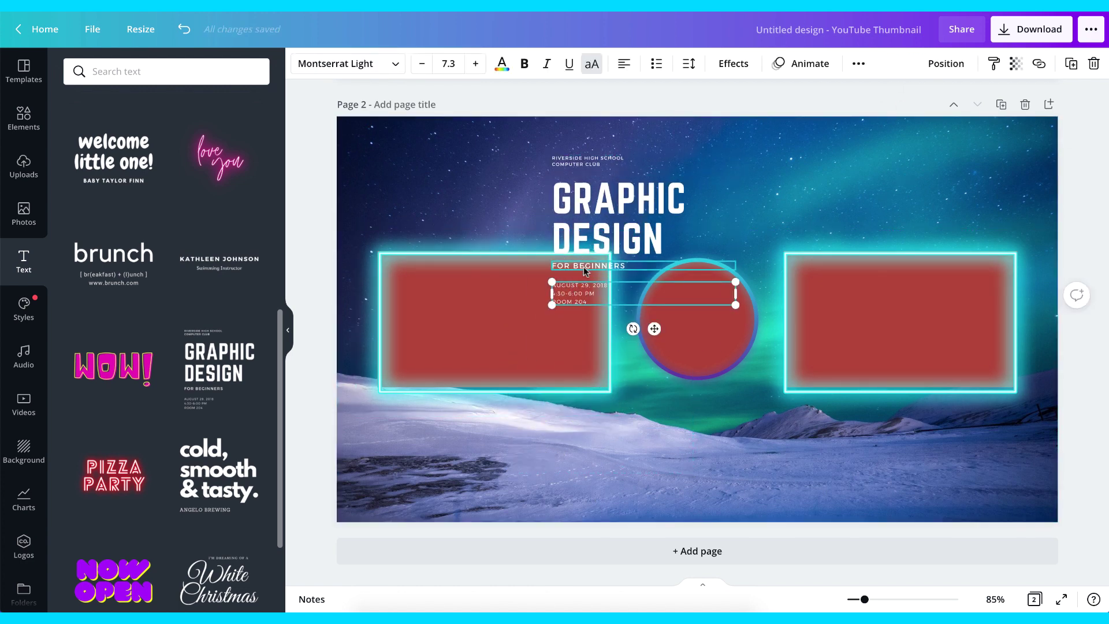
pyautogui.keyDown('shift'); pyautogui.click(583, 268); pyautogui.keyUp('shift')
pyautogui.moveTo(578, 164); pyautogui.dragTo(637, 376)
# Step: Change the GRAPHIC DESIGN title text to 'THANK YOU FOR WATCHING'
pyautogui.click(754, 196)
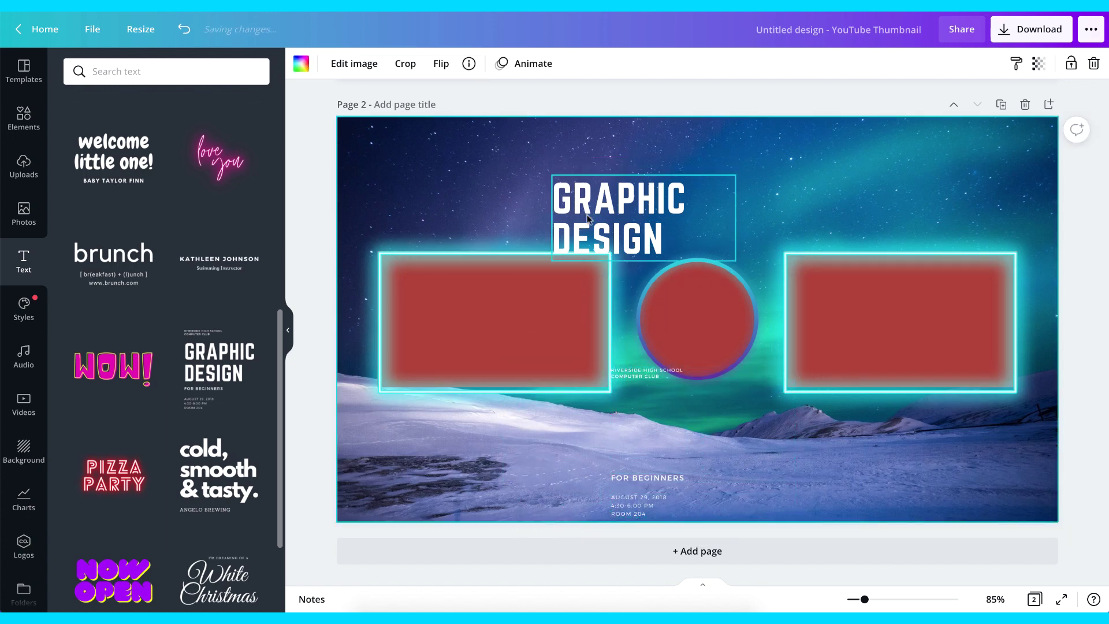
pyautogui.click(592, 220)
pyautogui.moveTo(622, 213); pyautogui.dragTo(445, 177)
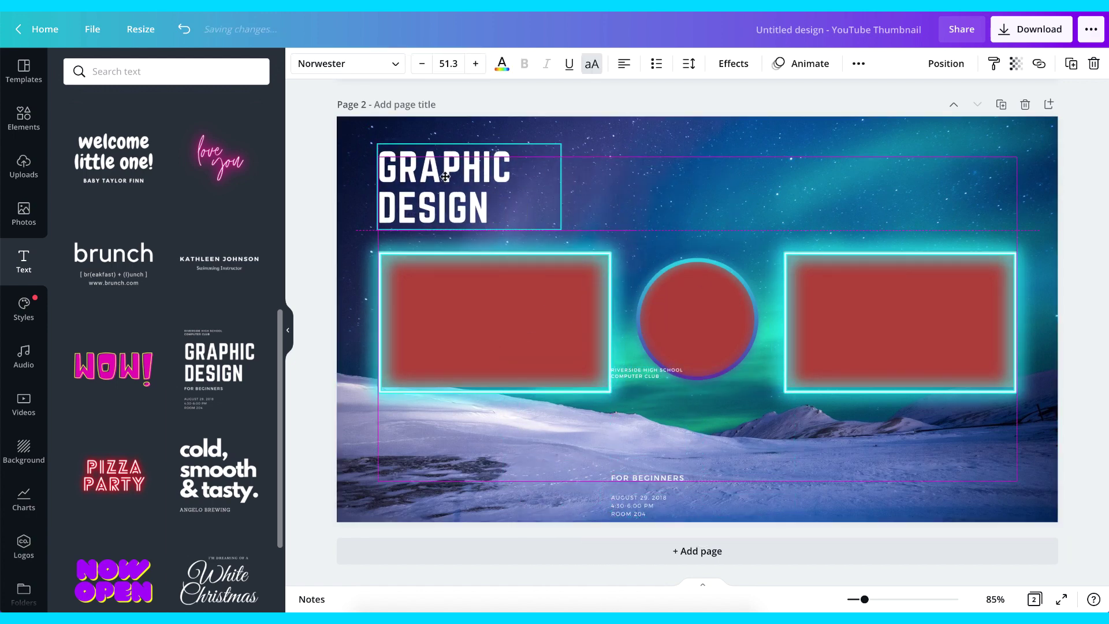
pyautogui.click(505, 186)
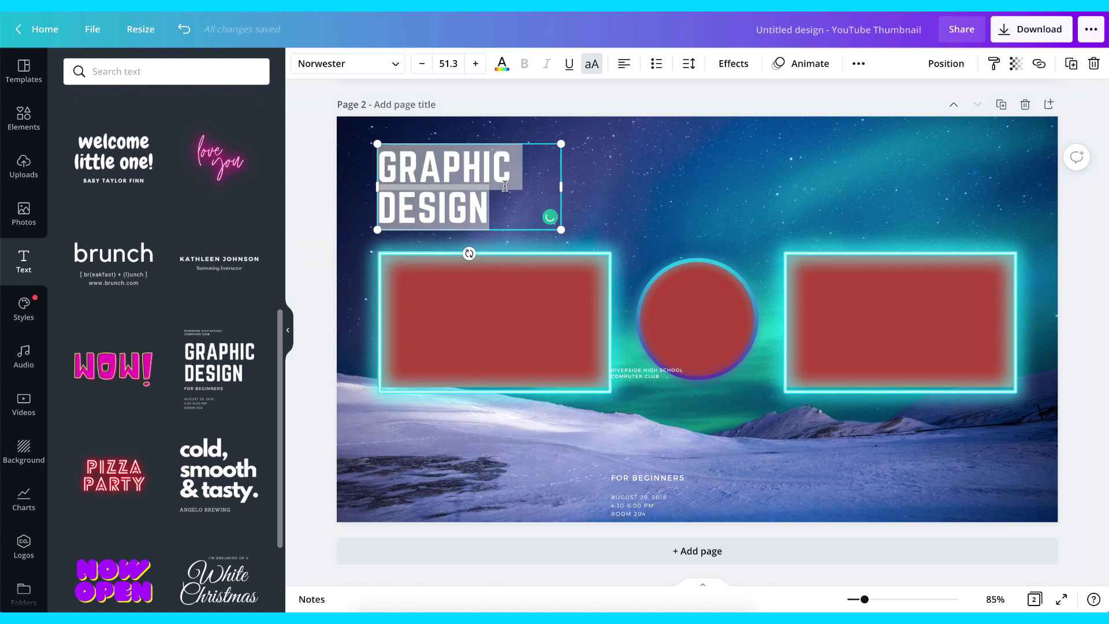
pyautogui.write('THANKS')
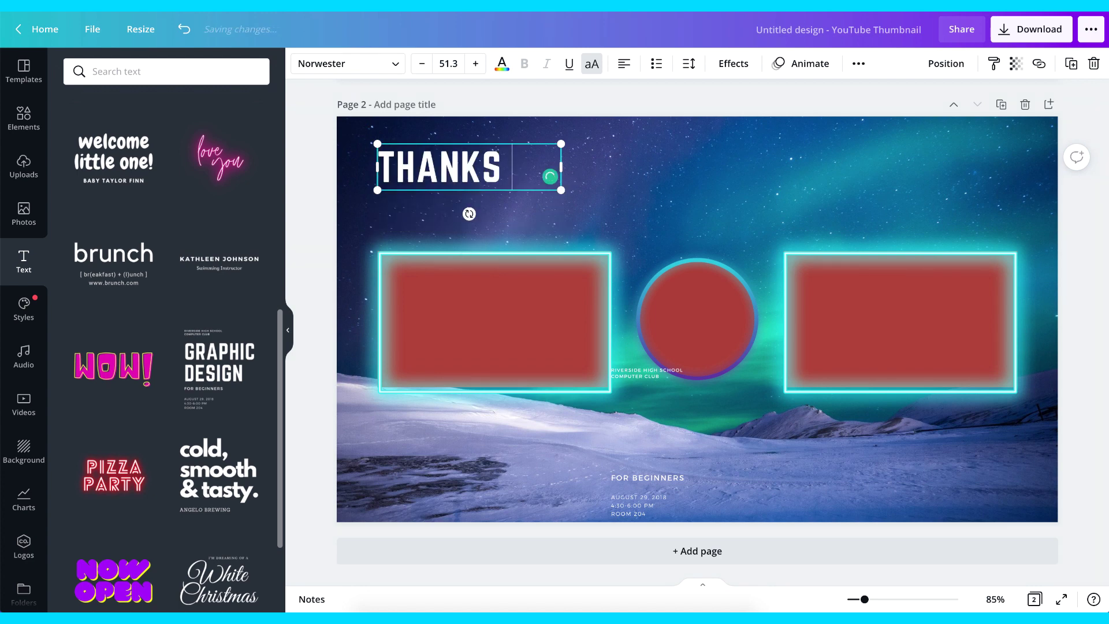
pyautogui.press('BackSpace')
pyautogui.write('YOU FOR')
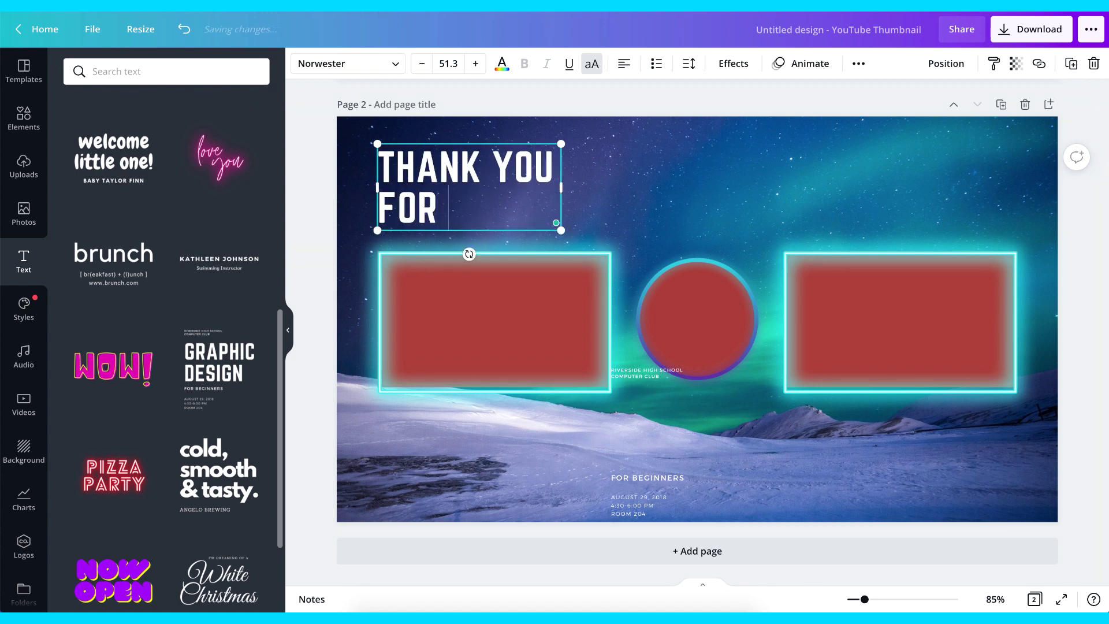
pyautogui.write(' WATCHING!')
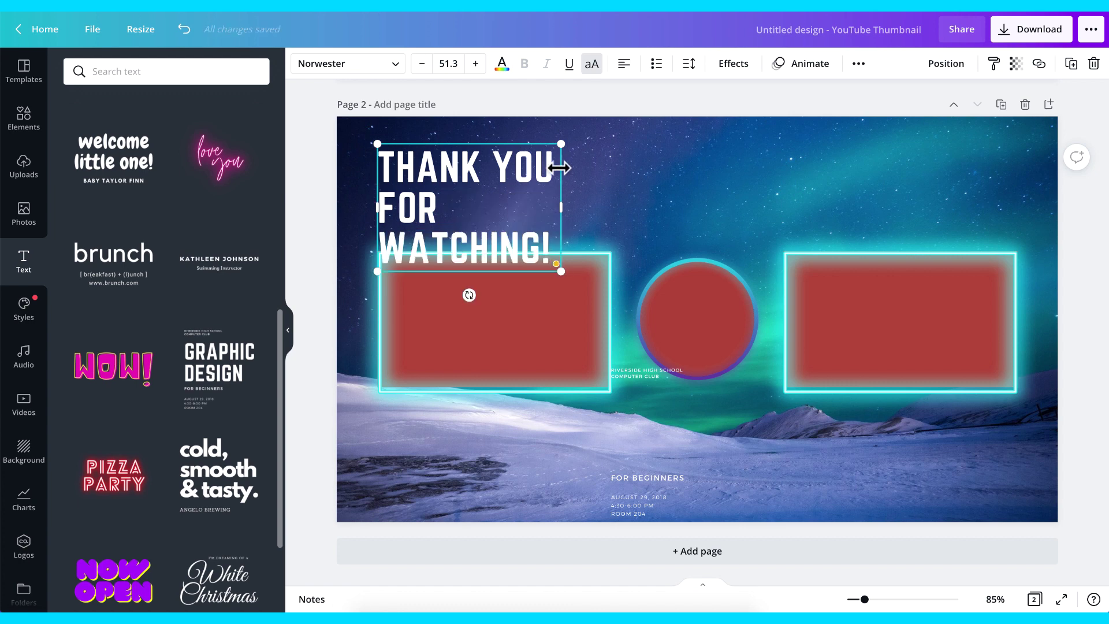
# Step: Widen the title to two lines, centre it horizontally on the page, and centre-align it
pyautogui.moveTo(560, 208); pyautogui.dragTo(634, 208)
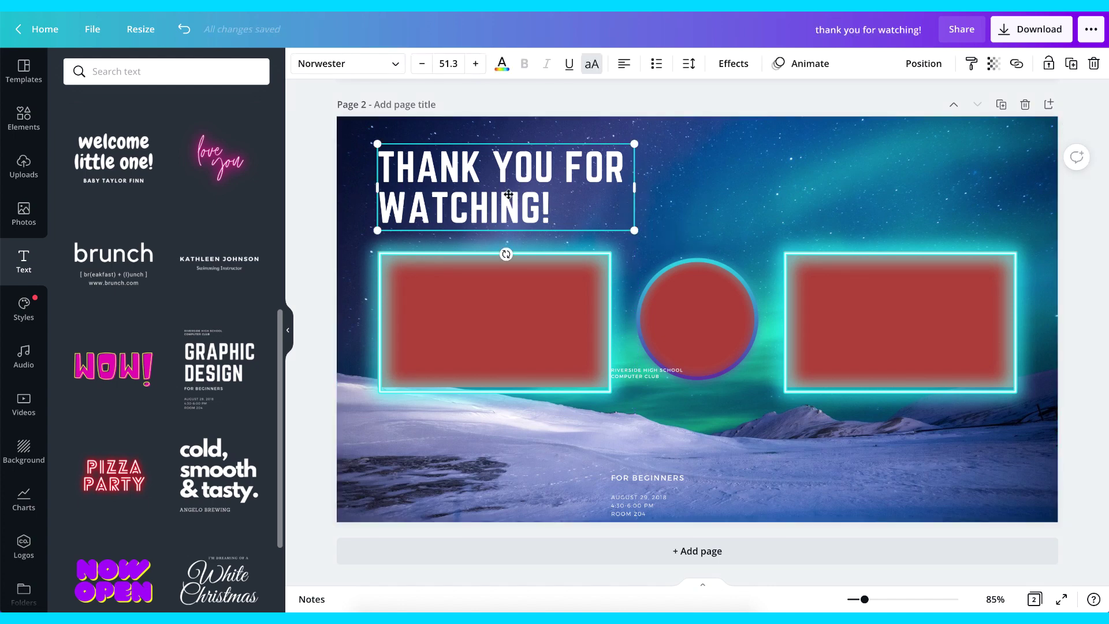
pyautogui.moveTo(508, 195); pyautogui.dragTo(717, 199)
pyautogui.click(624, 64)
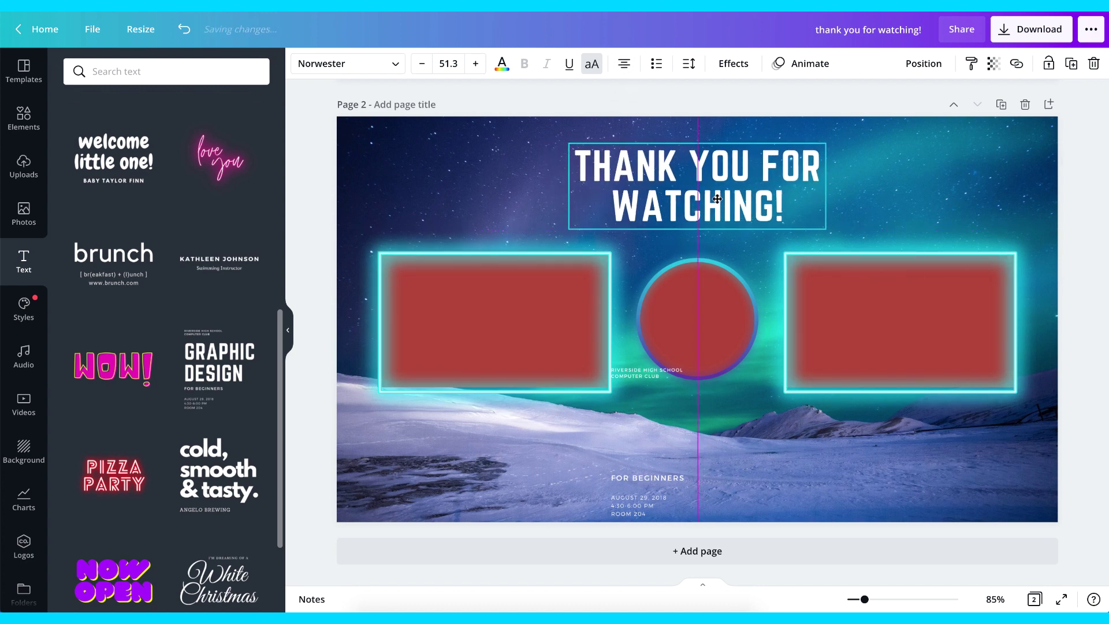
pyautogui.click(924, 188)
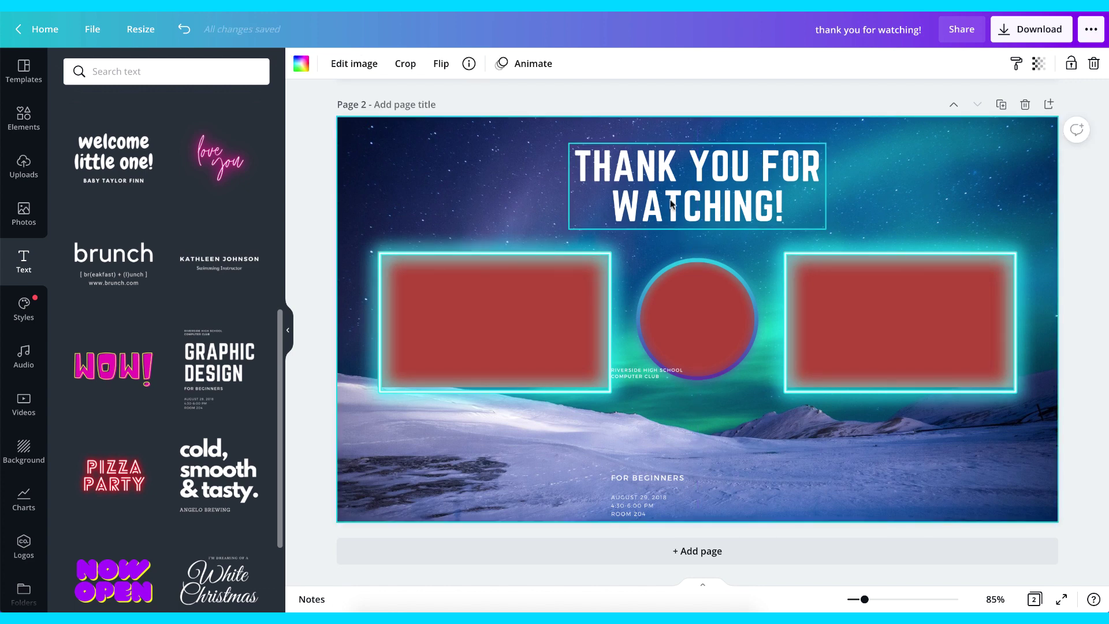